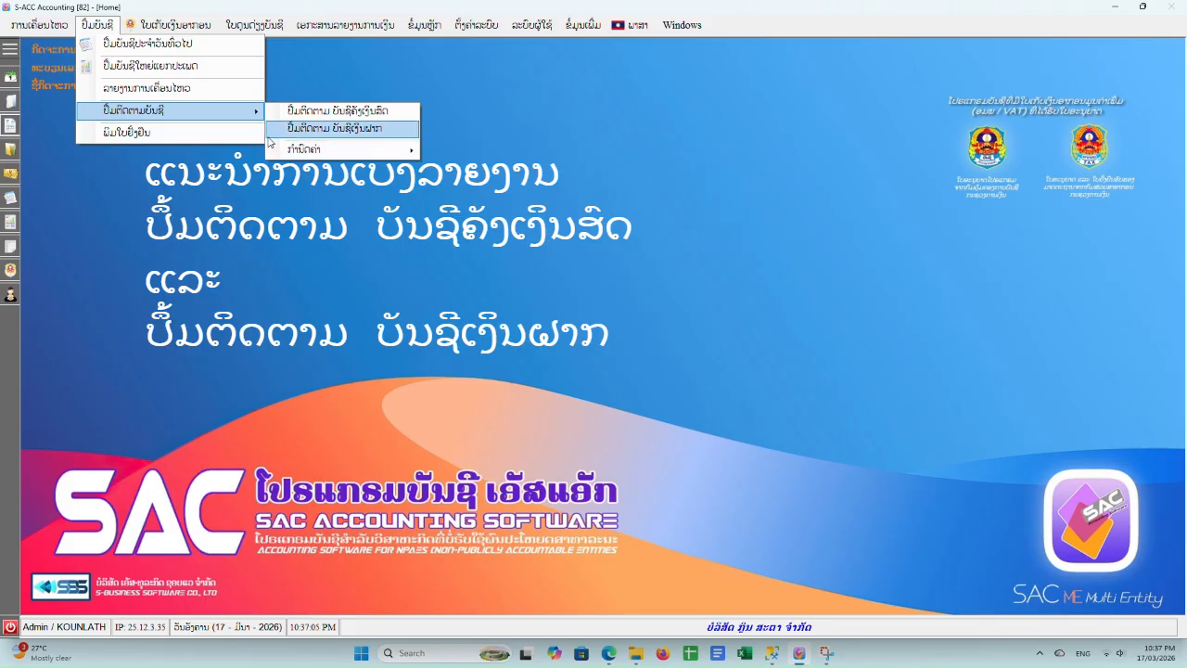
Open the yearly trial balance report, set the year to 2025 with the general report format, and preview it
mouse_move(302, 157)
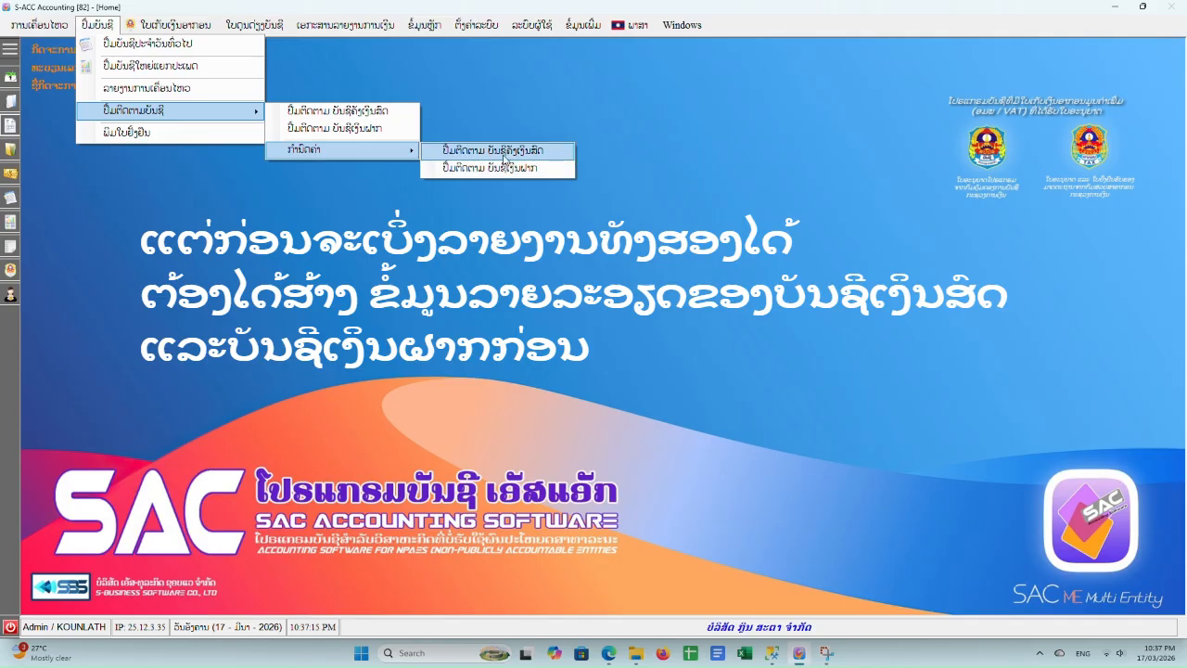
mouse_move(255, 25)
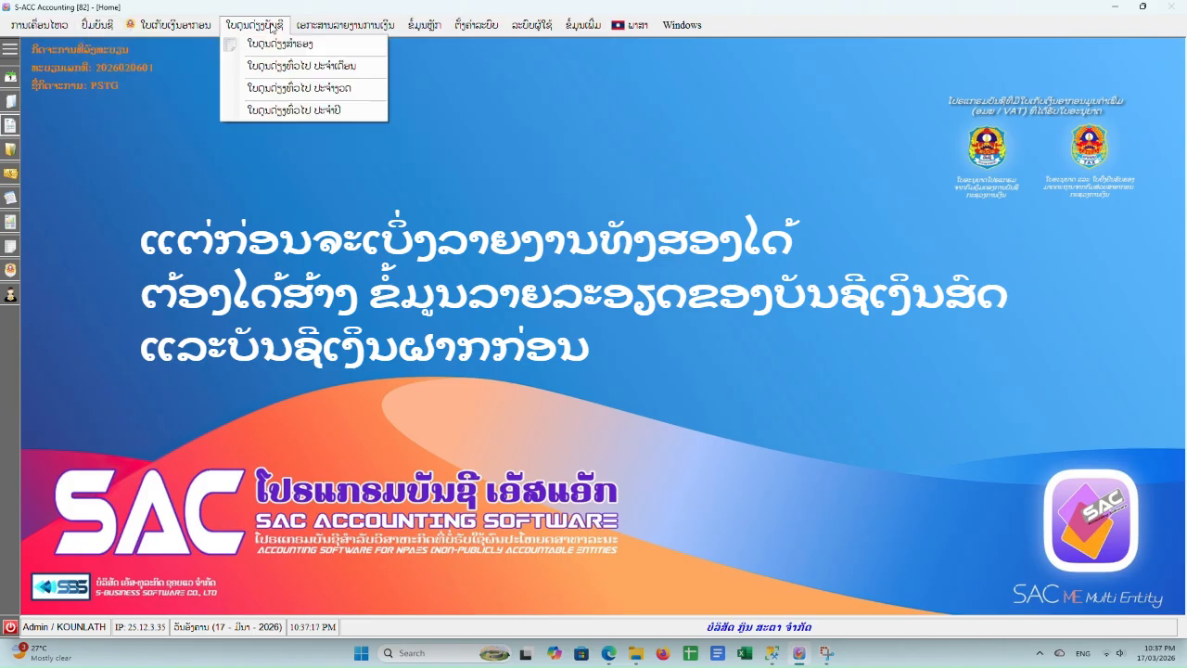
left_click(315, 111)
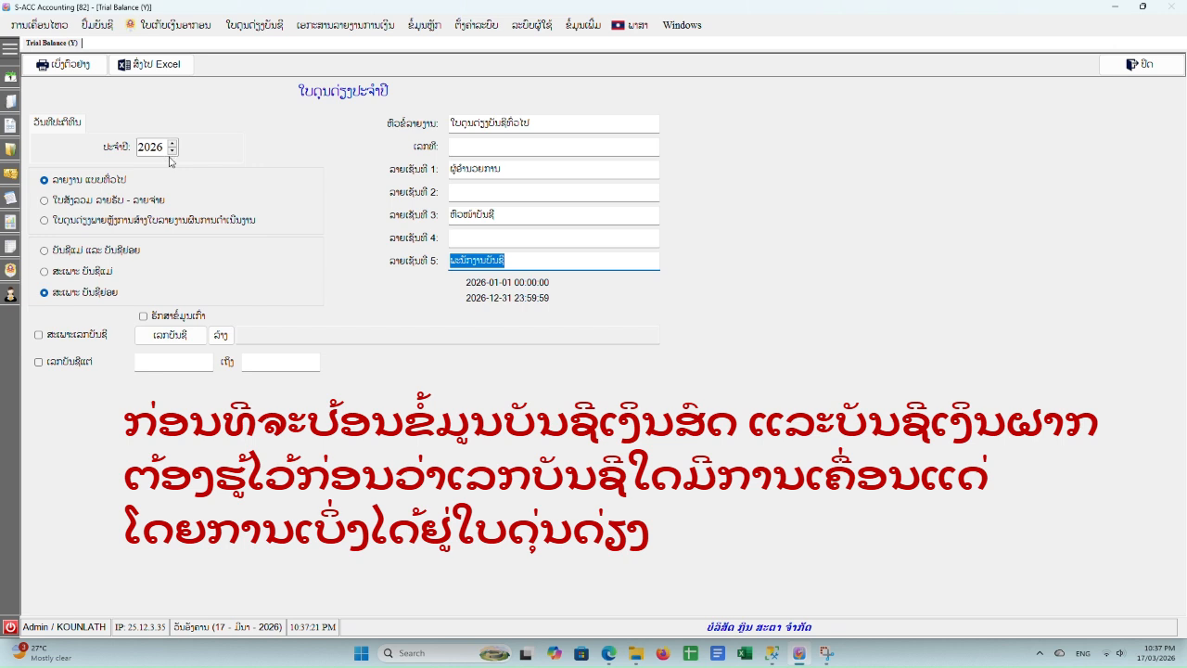
left_click(173, 152)
left_click(173, 152)
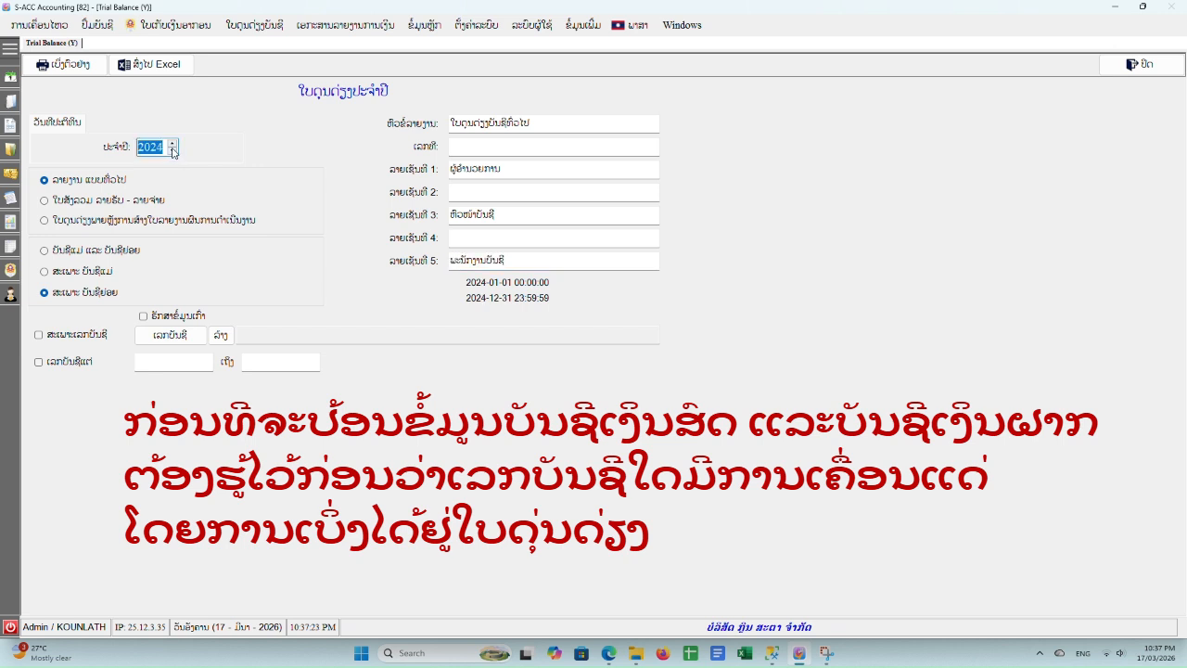
left_click(82, 183)
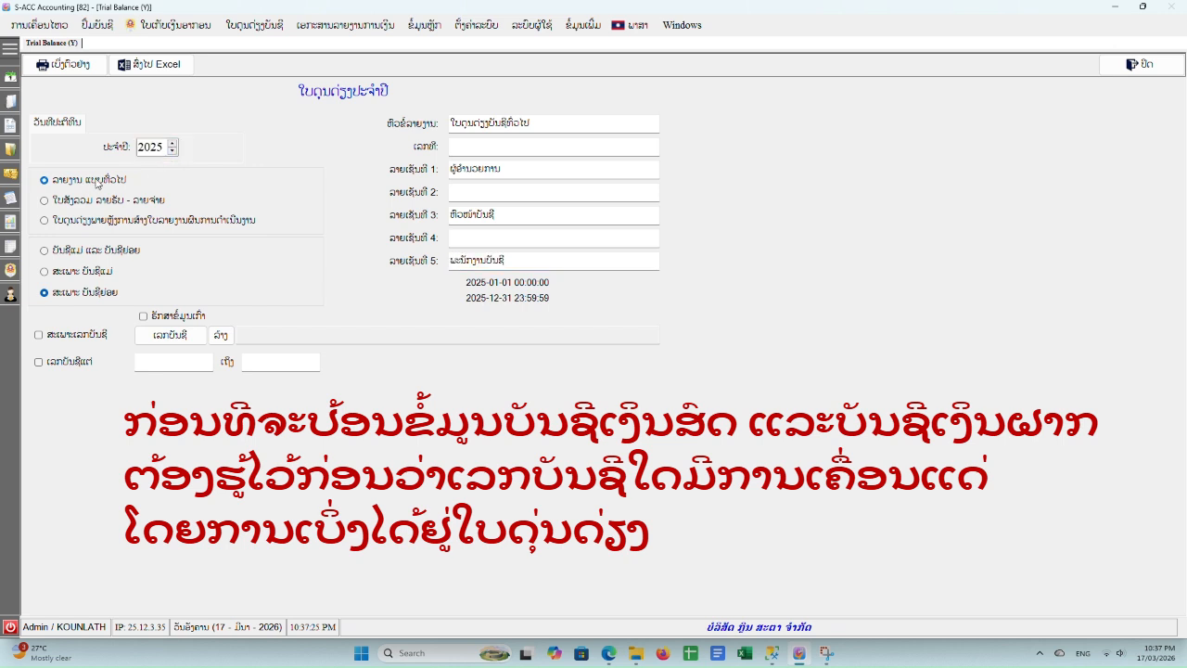
left_click(79, 64)
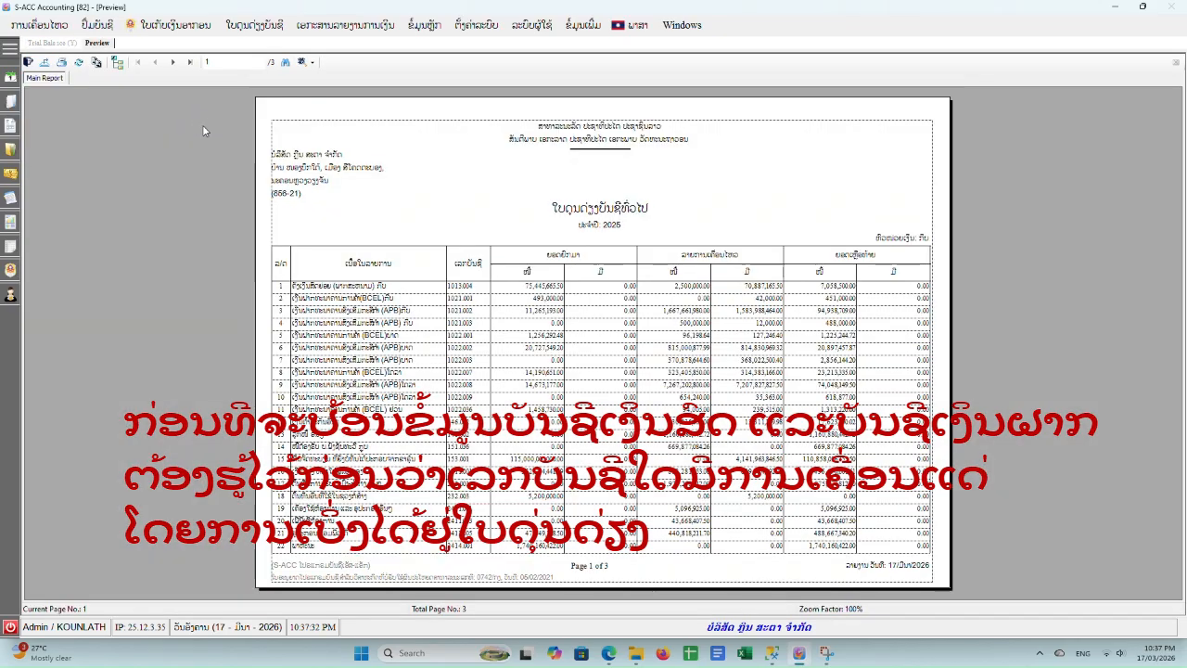
Examine the opening balance, movements and closing balance of petty cash account 1013.004 in the 2025 trial balance
left_click(306, 289)
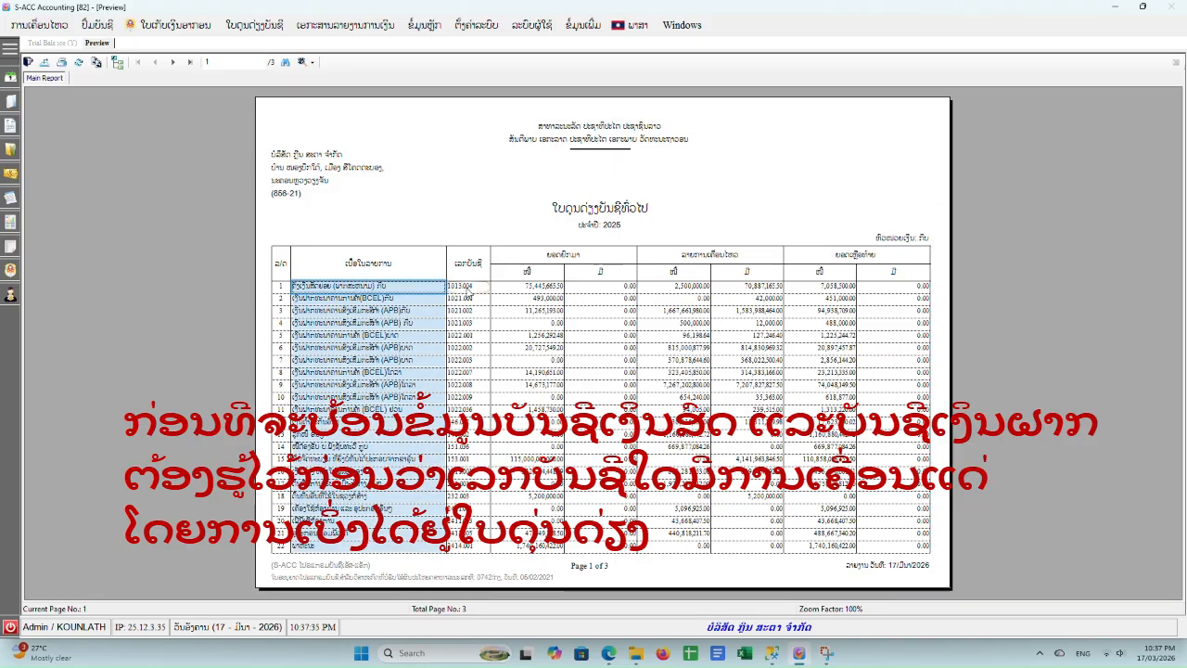
left_click(468, 289)
left_click(530, 290)
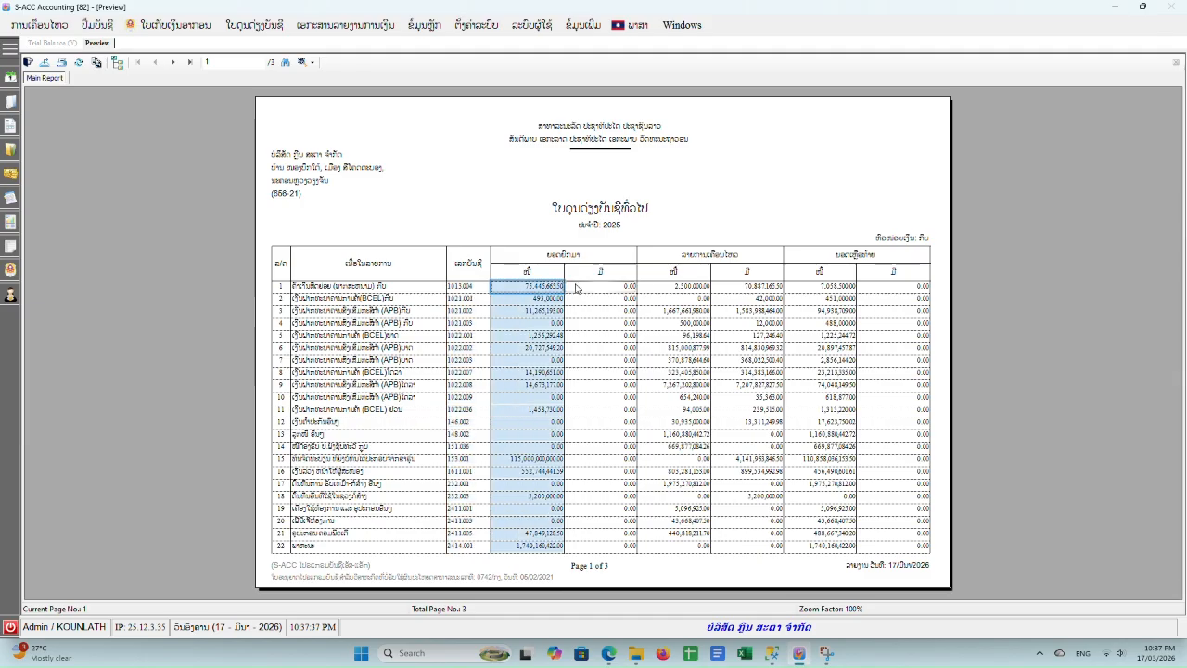
left_click(667, 289)
left_click(765, 290)
left_click(825, 288)
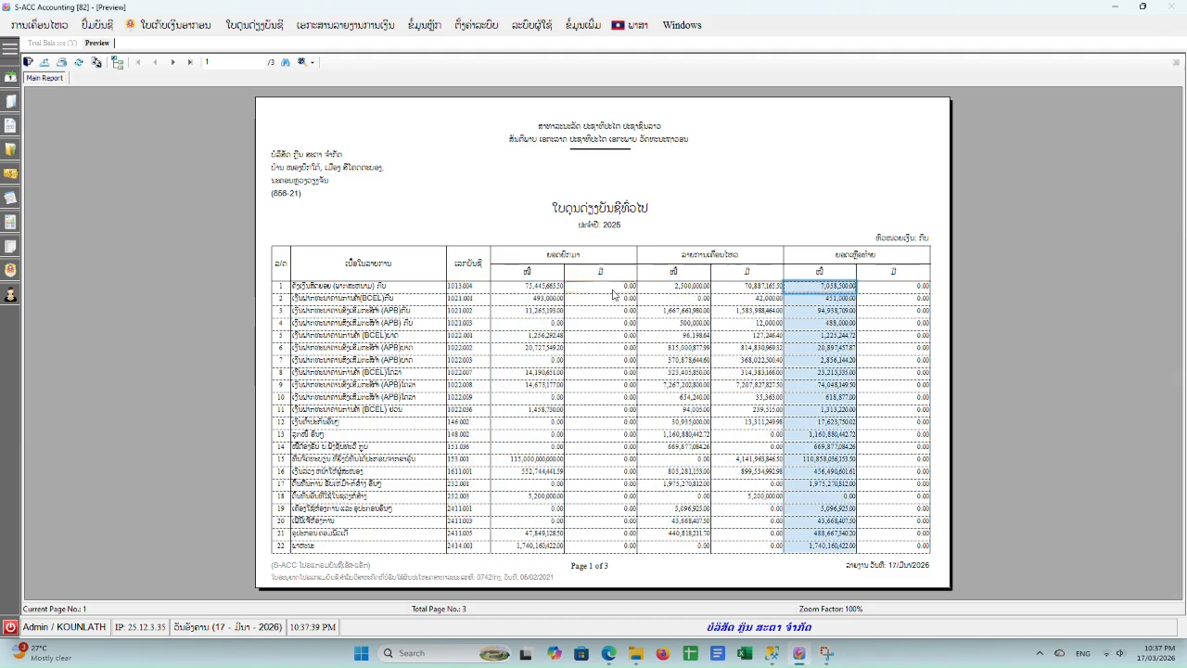
left_click(429, 295)
left_click(456, 291)
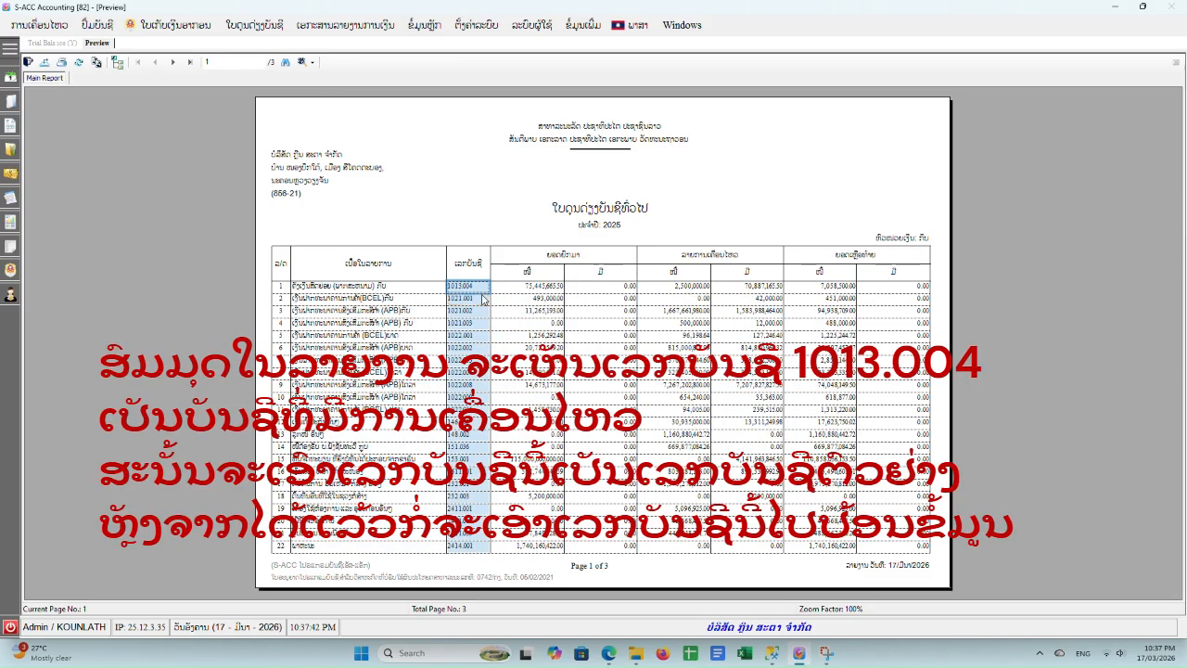
Open the setup list for the cash-on-hand tracking book
left_click(104, 26)
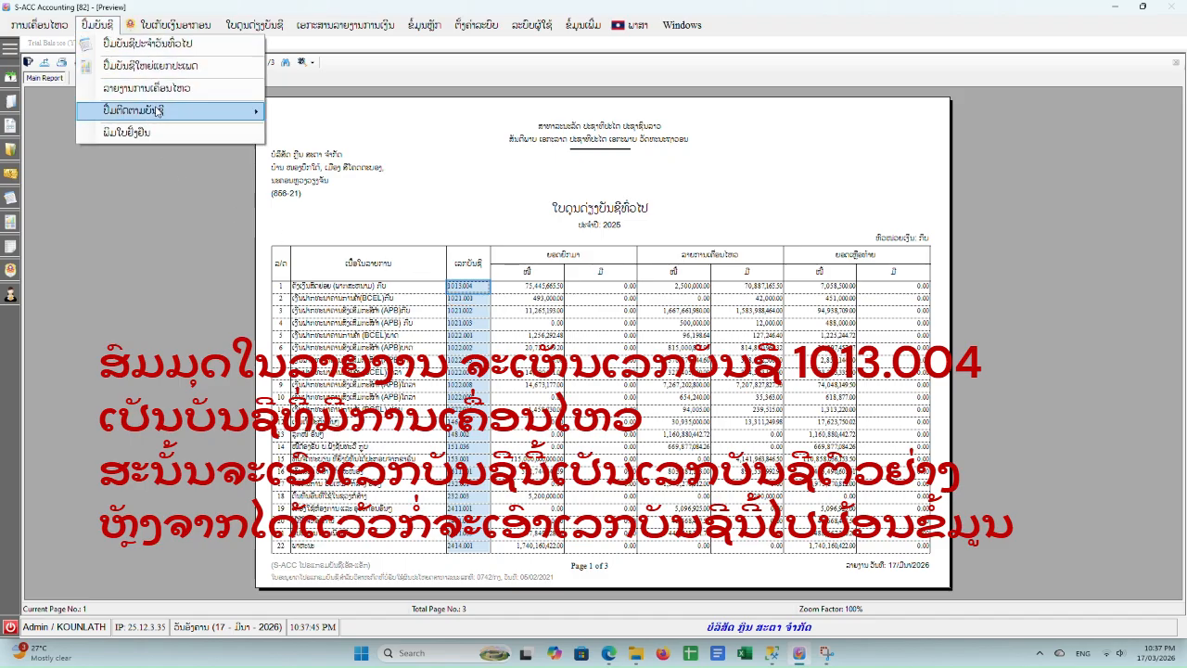
mouse_move(157, 110)
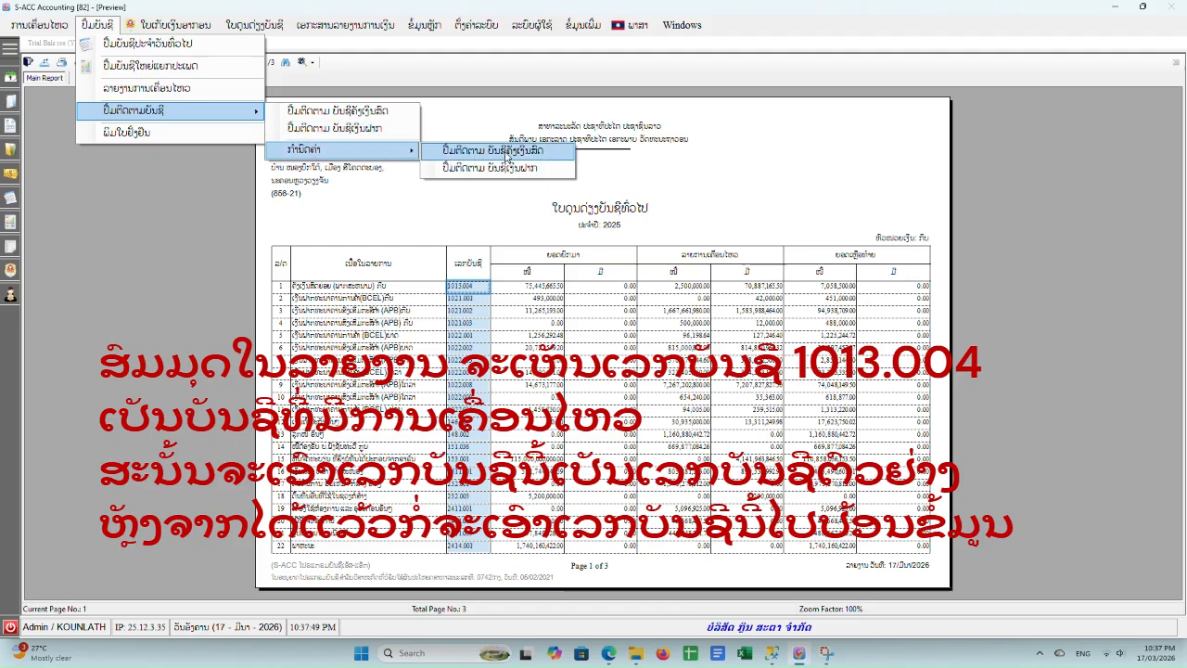
left_click(511, 158)
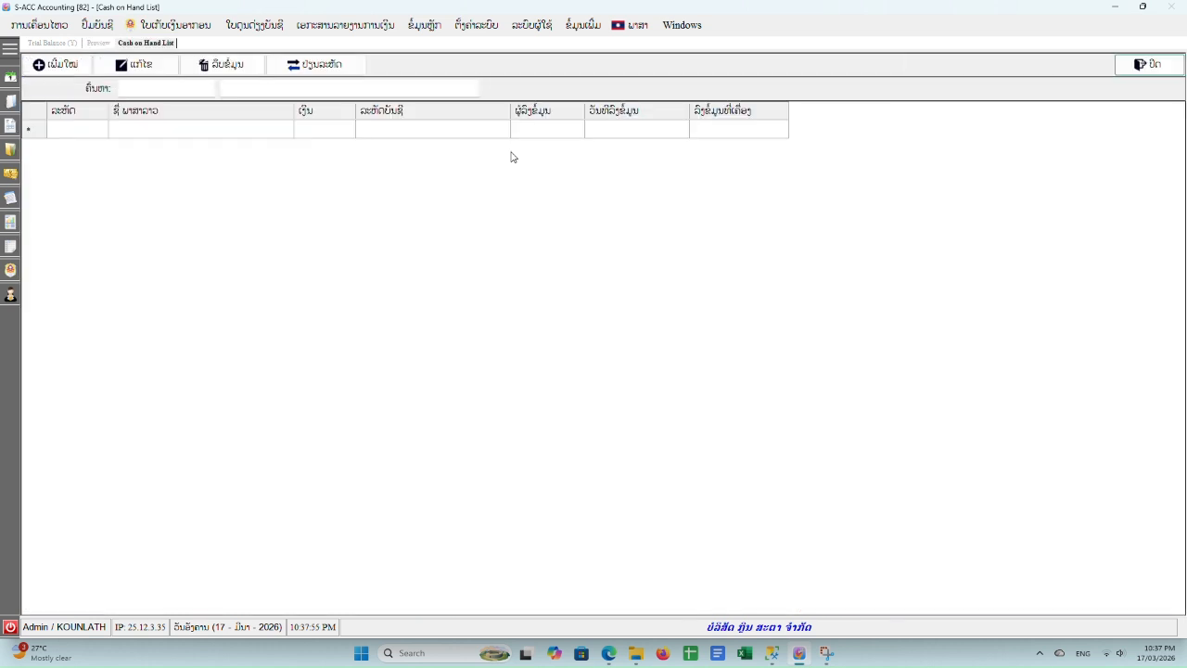
Start a new cash-on-hand record and assign it account code 1013.004, Petty cash Site KIP
left_click(52, 70)
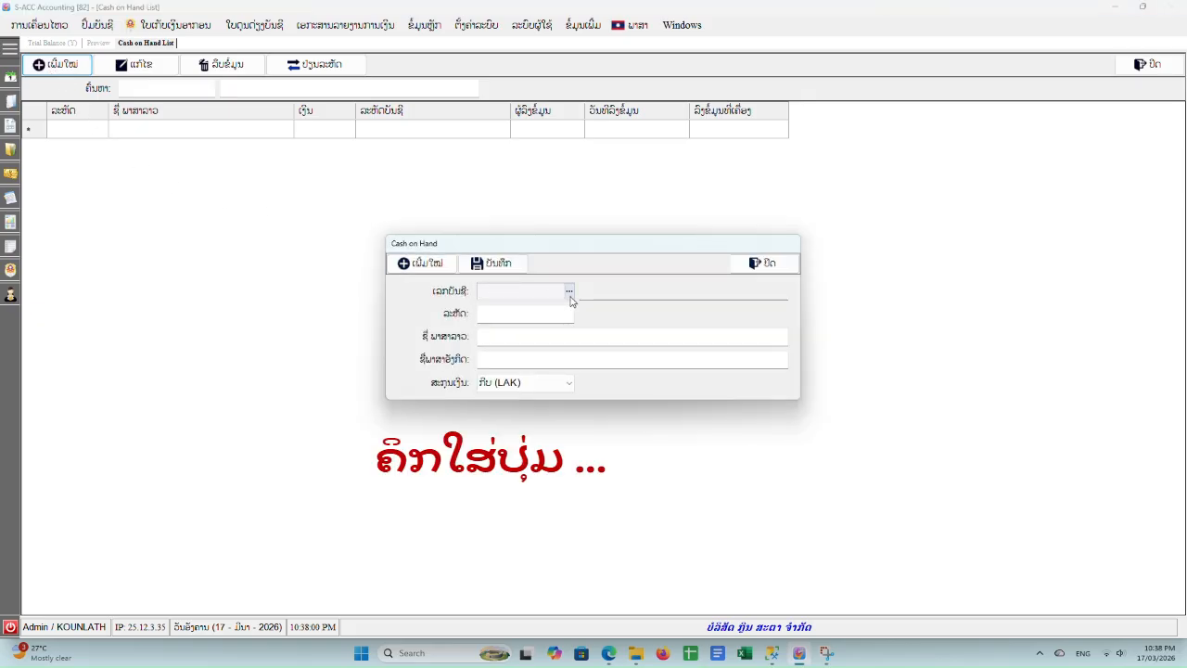
left_click(569, 293)
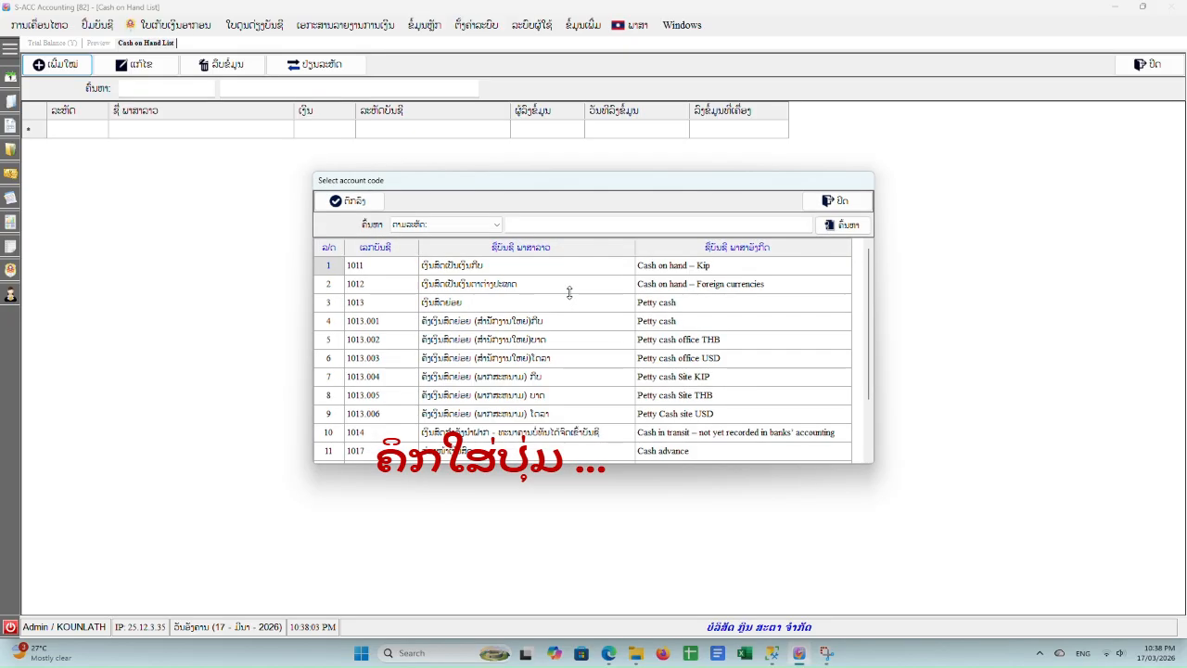
left_click(512, 225)
type("1013.004")
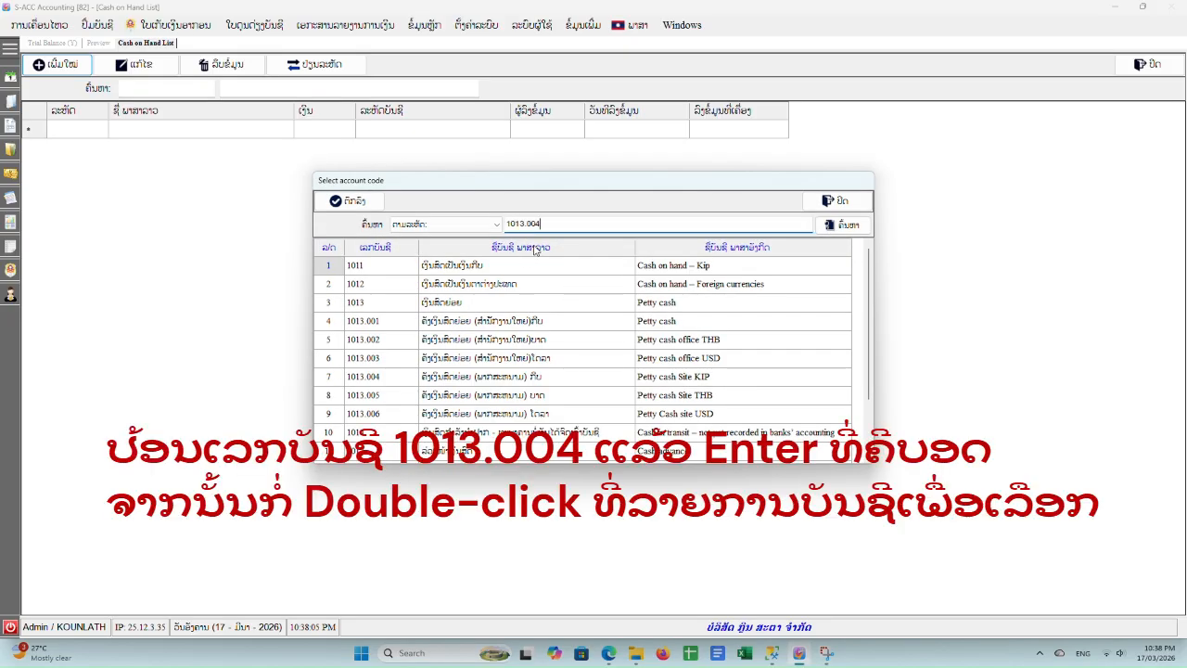
key("Return")
left_click(506, 268)
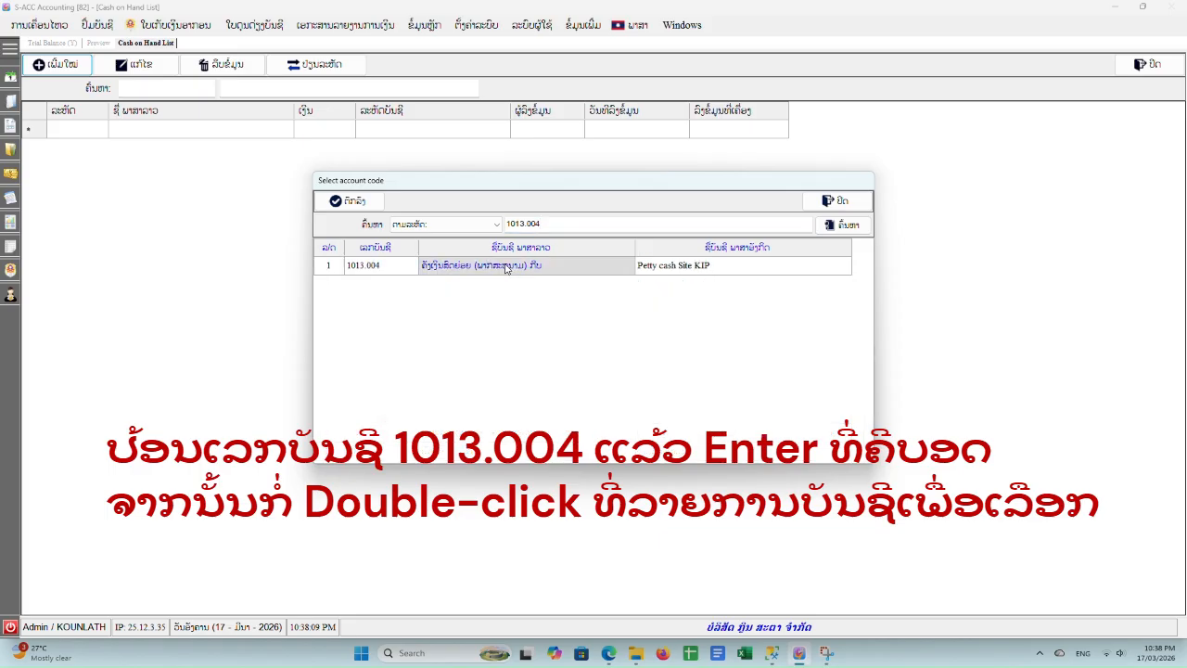
double_click(506, 268)
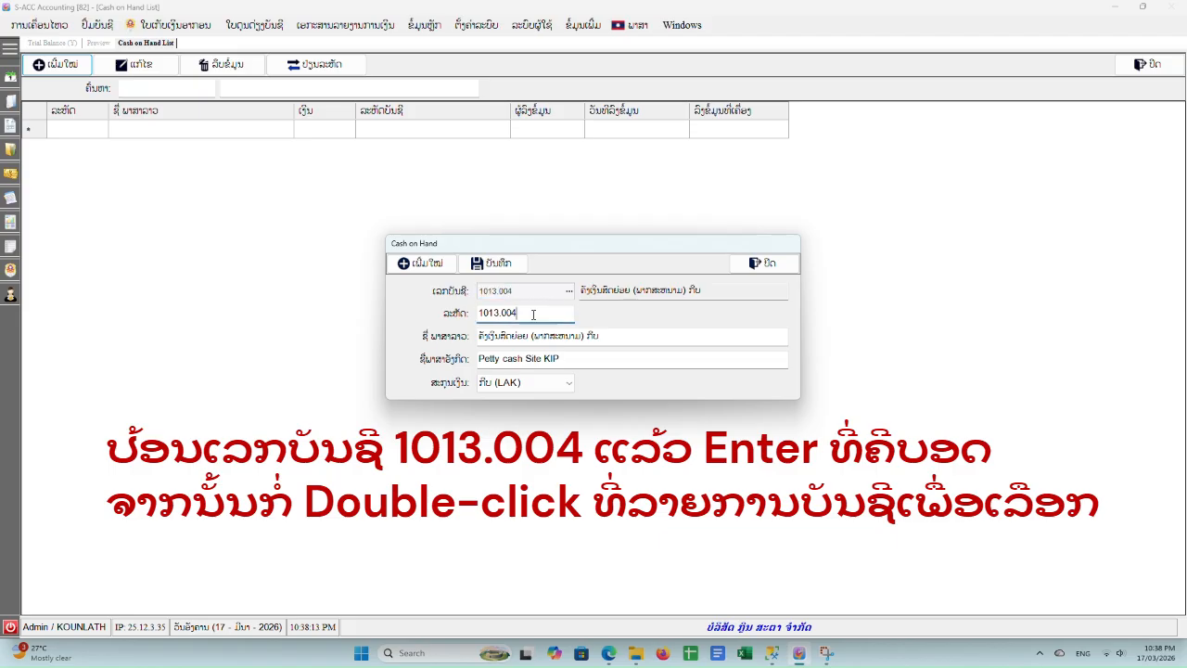
Keep the filled-in Lao name and the LAK currency, save the cash-on-hand record and close its form
left_click(643, 337)
key("ctrl+a")
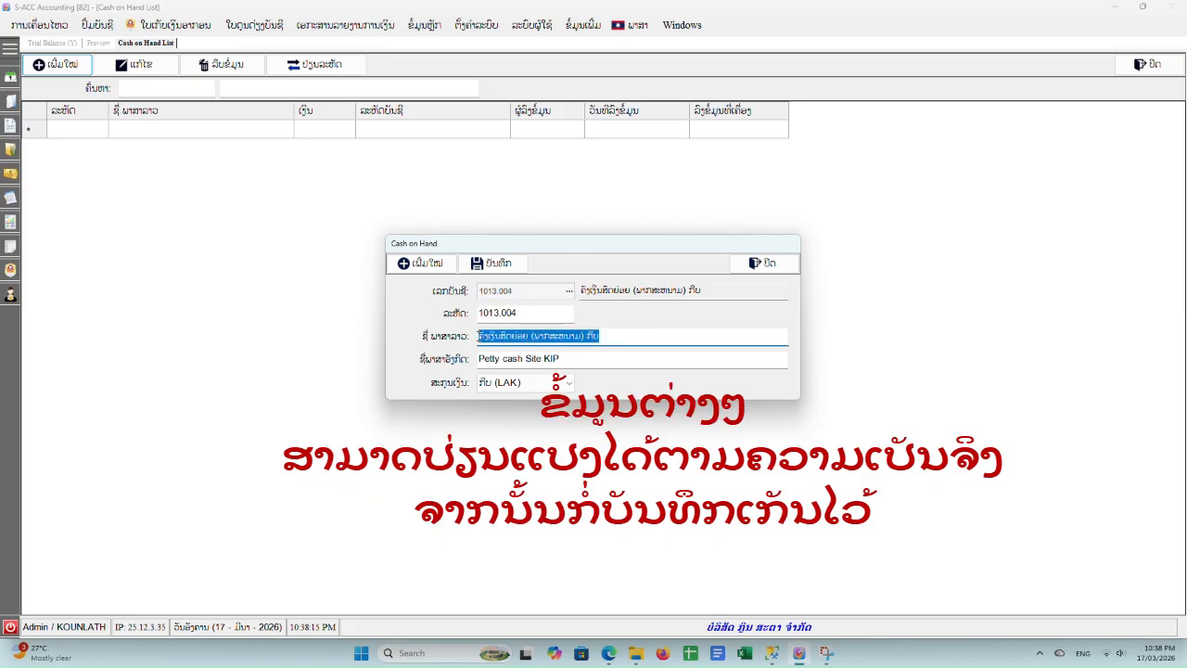
left_click(566, 383)
left_click(566, 383)
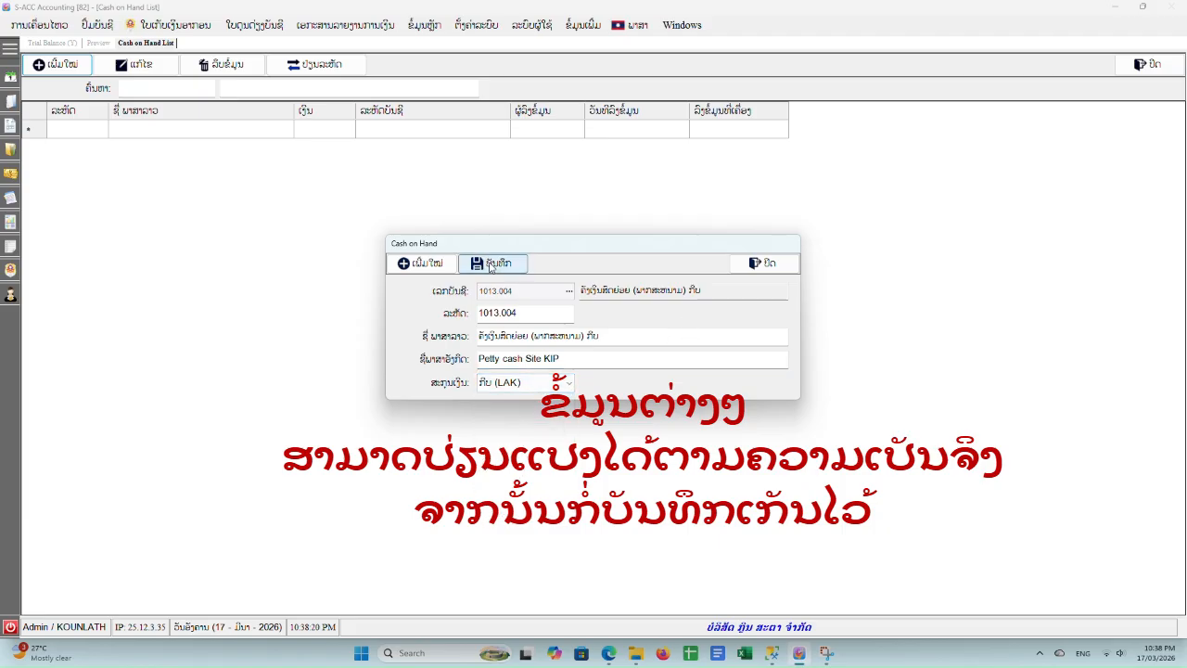
left_click(490, 264)
left_click(545, 308)
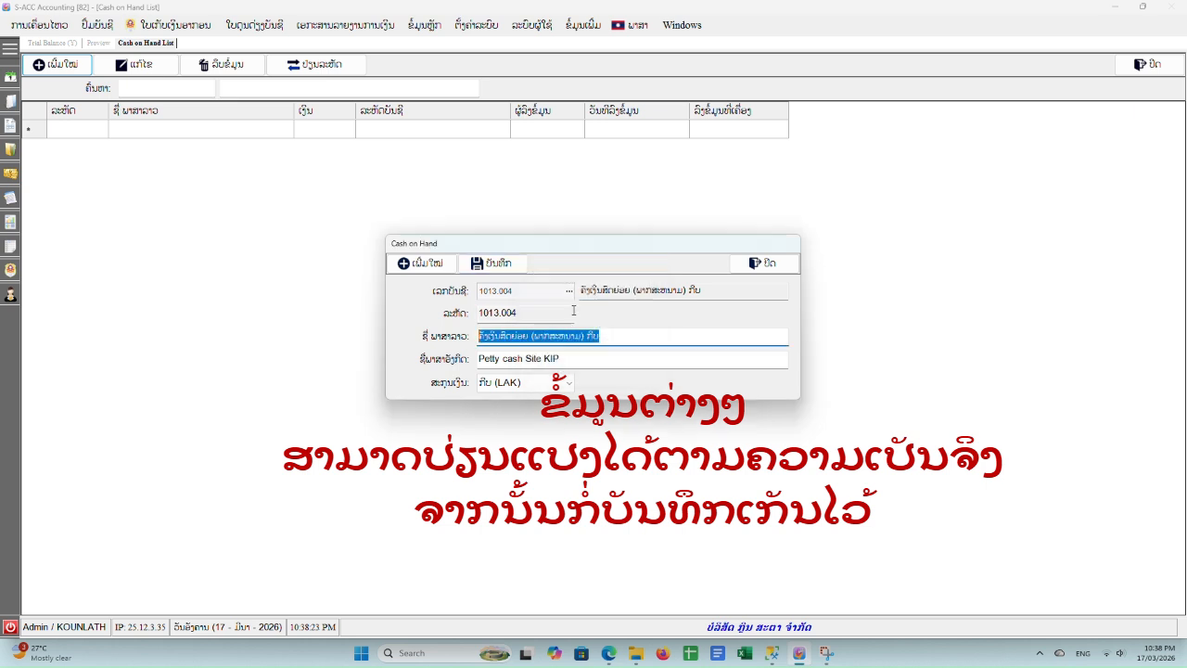
left_click(764, 264)
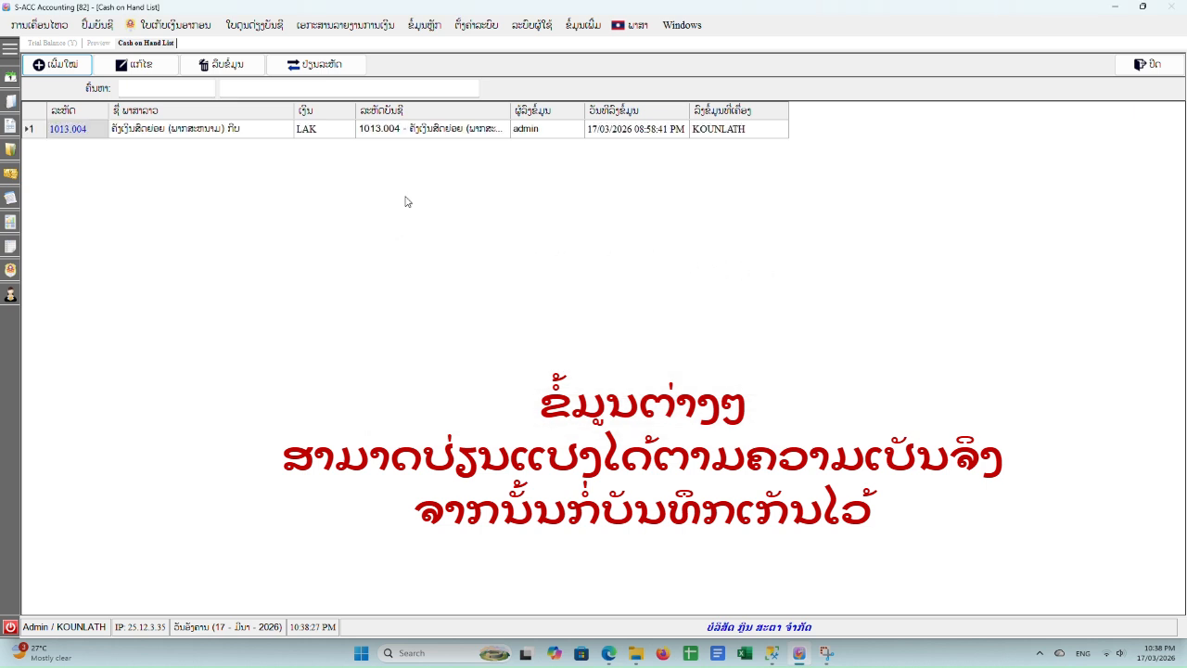
Check the saved 1013.004 record's code, name, currency, account and entry details in the cash-on-hand list
left_click(217, 137)
left_click(352, 132)
left_click(470, 132)
left_click(631, 133)
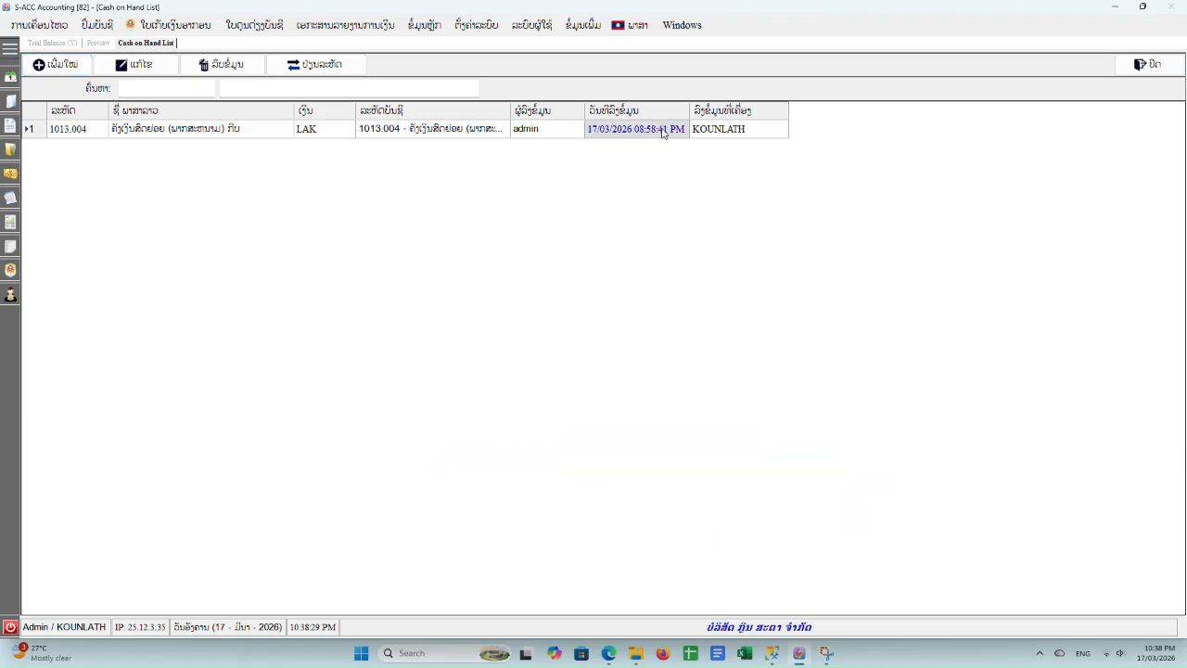
left_click(728, 133)
left_click(90, 131)
left_click(139, 132)
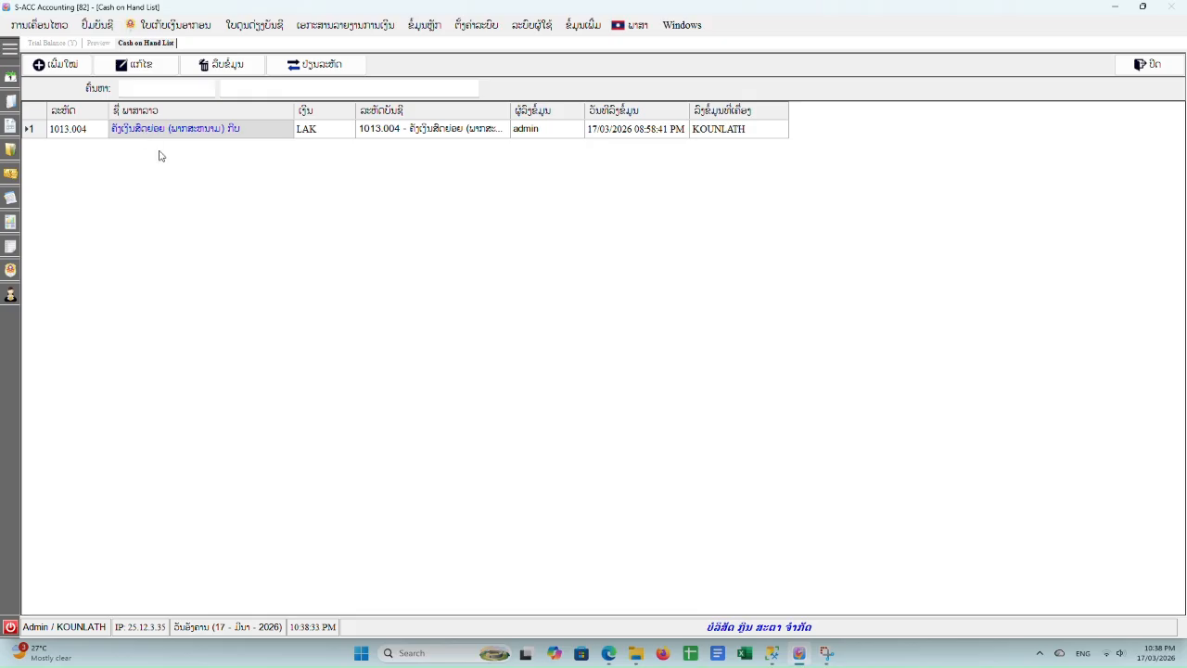
left_click(80, 135)
left_click(221, 136)
Preview the 2025 trial balance again and examine the balances and movements of the BCEL kip deposit account
left_click(53, 43)
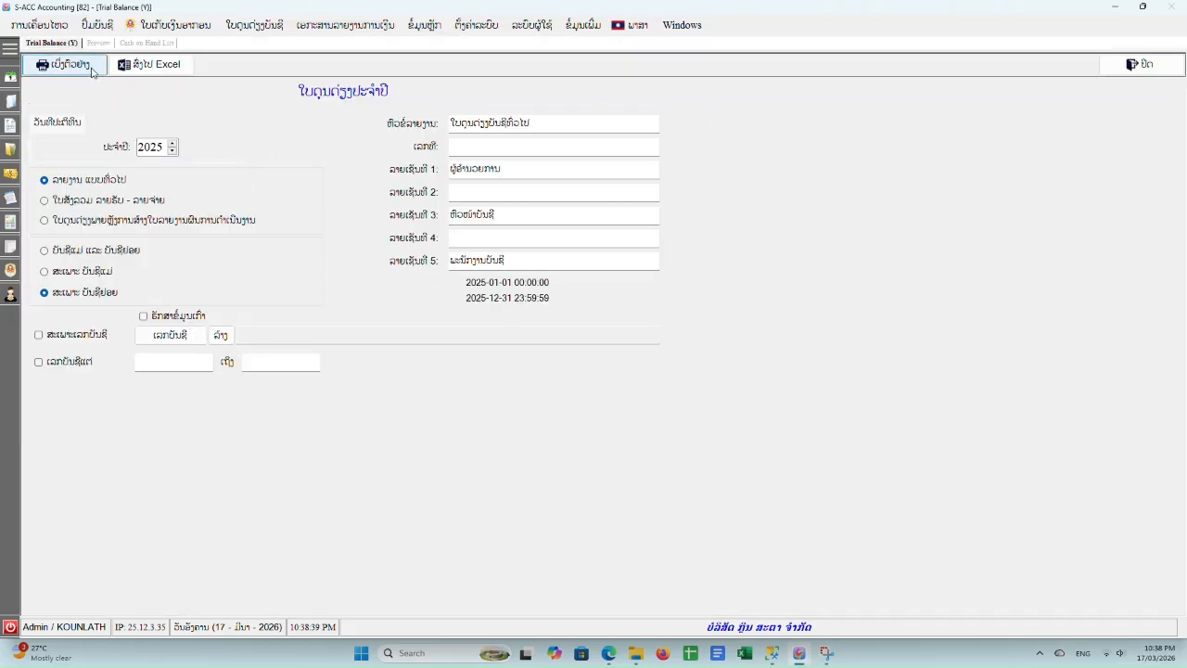
left_click(90, 65)
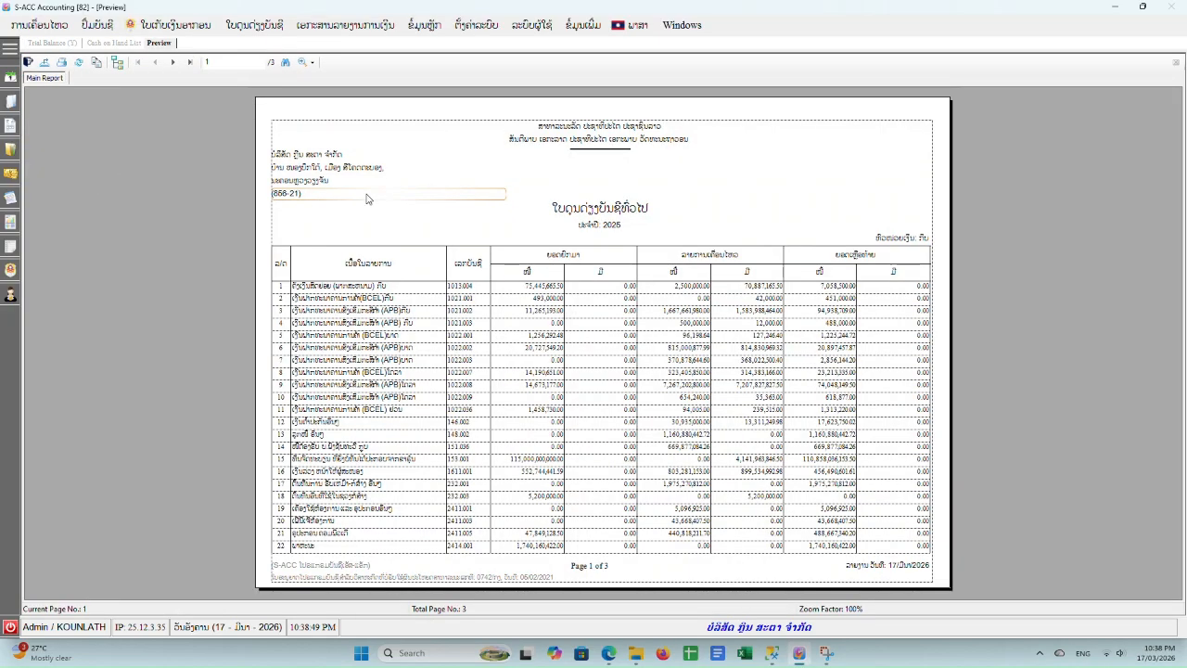
left_click(337, 299)
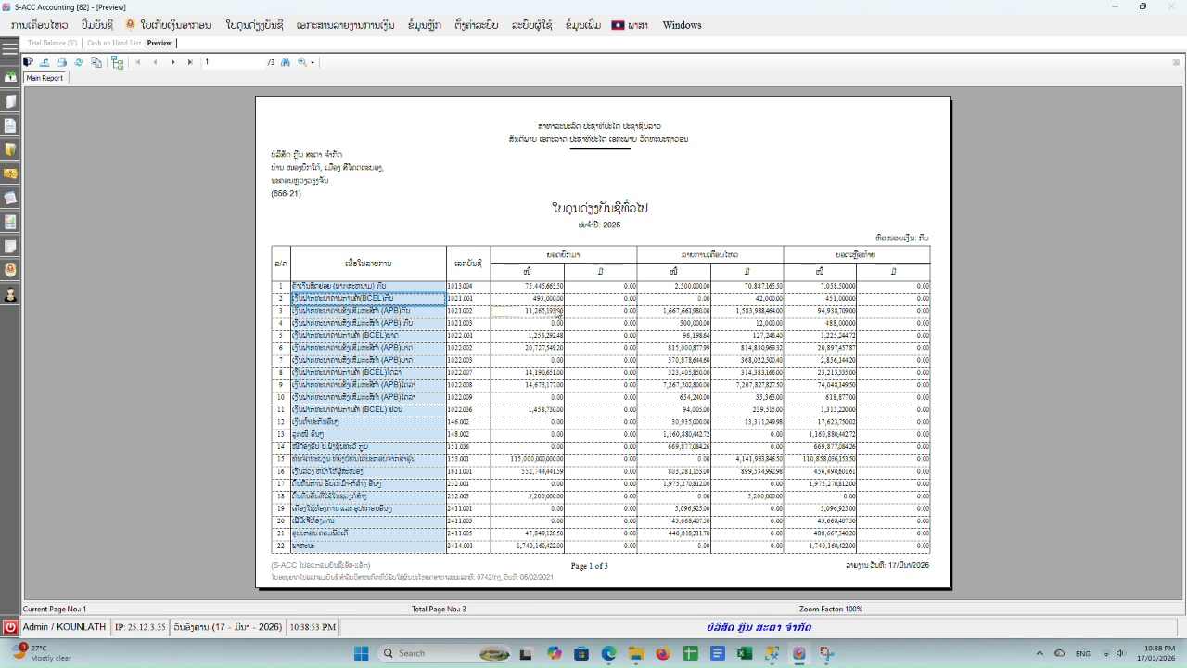
left_click(540, 310)
left_click(652, 297)
left_click(769, 299)
left_click(797, 298)
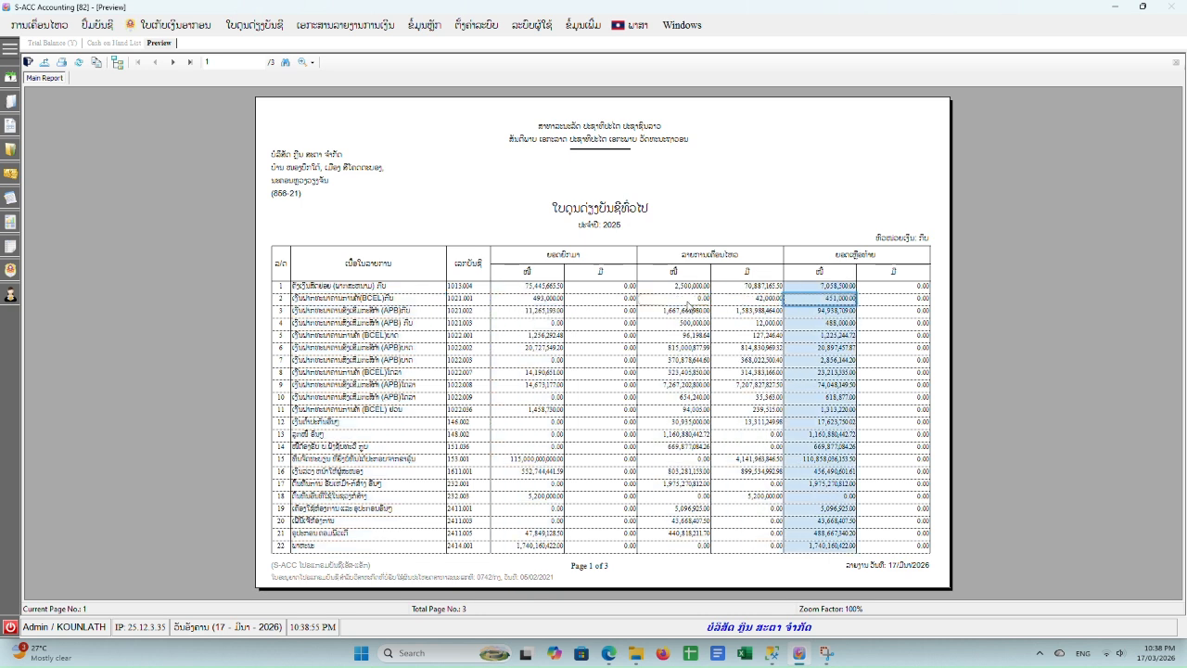
Examine the account code, opening balance, movements and closing balance of the APB kip deposit account in row 3
left_click(417, 314)
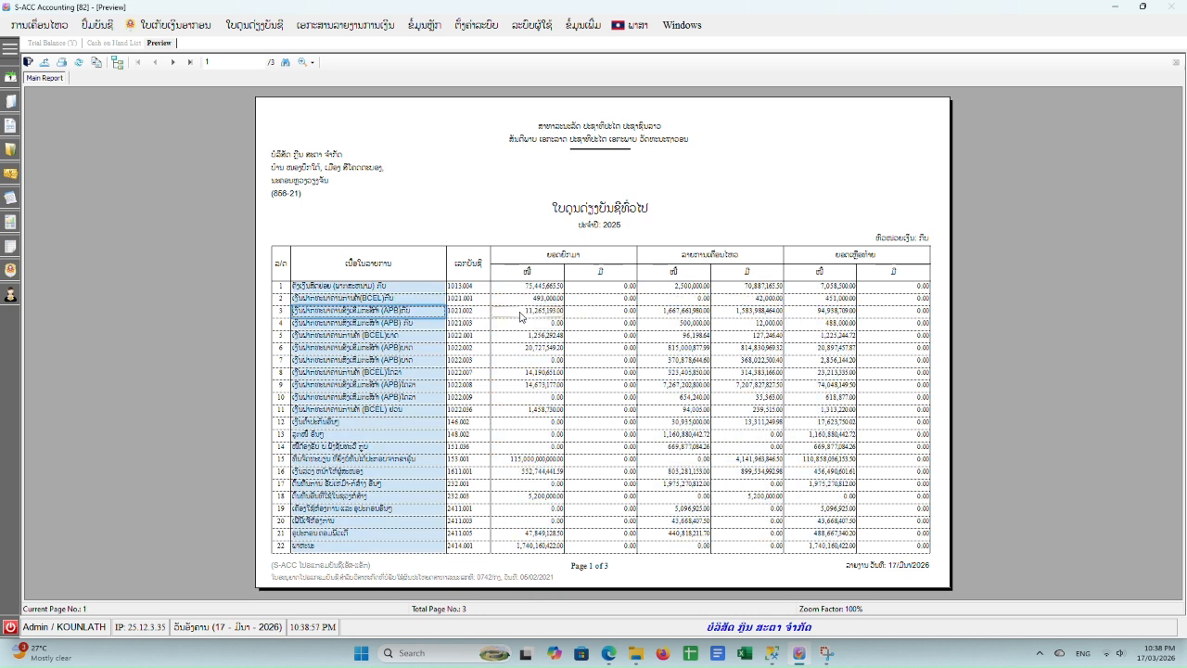
left_click(459, 317)
left_click(533, 318)
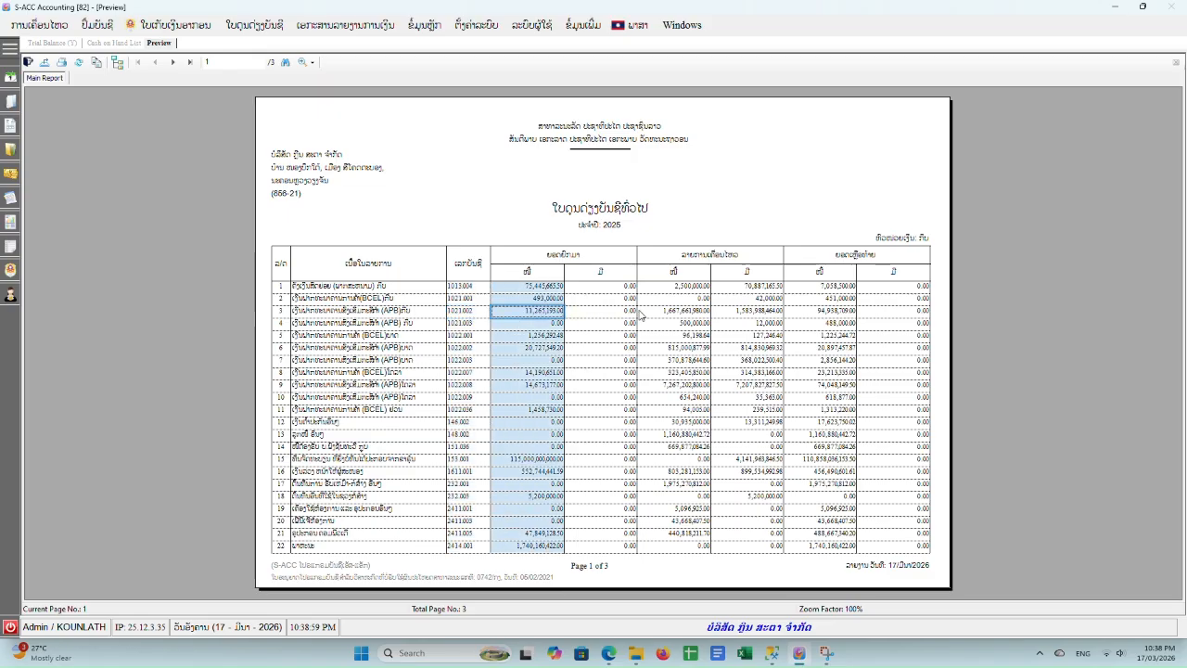
left_click(677, 316)
left_click(748, 316)
left_click(835, 316)
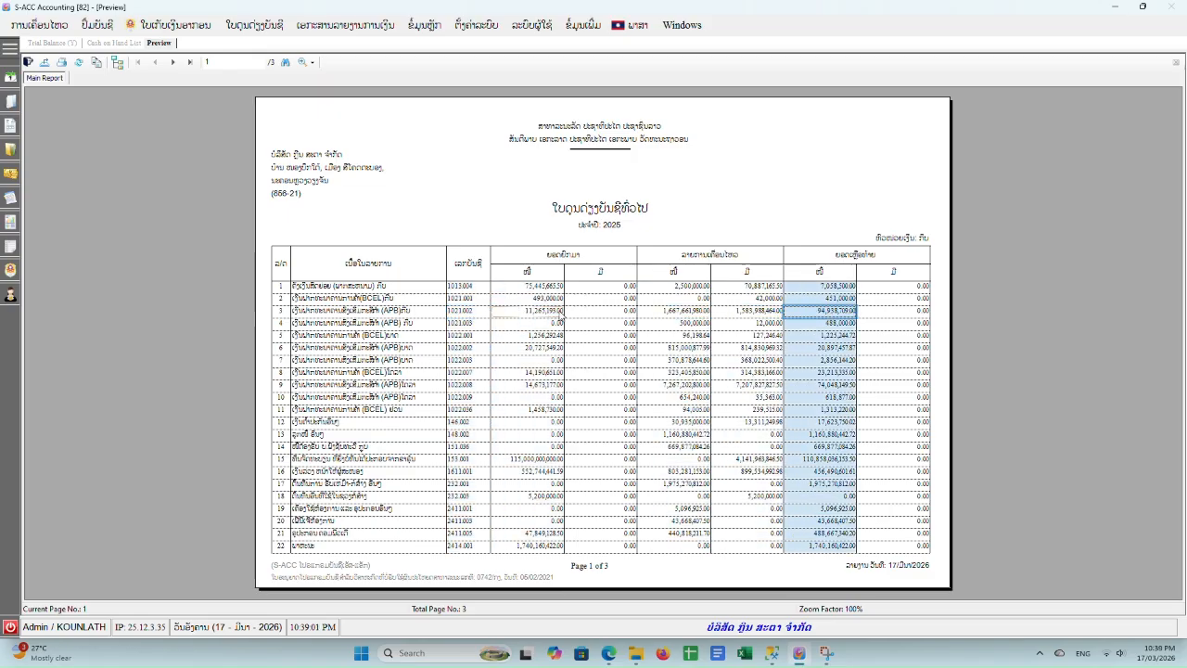
left_click(406, 316)
left_click(477, 313)
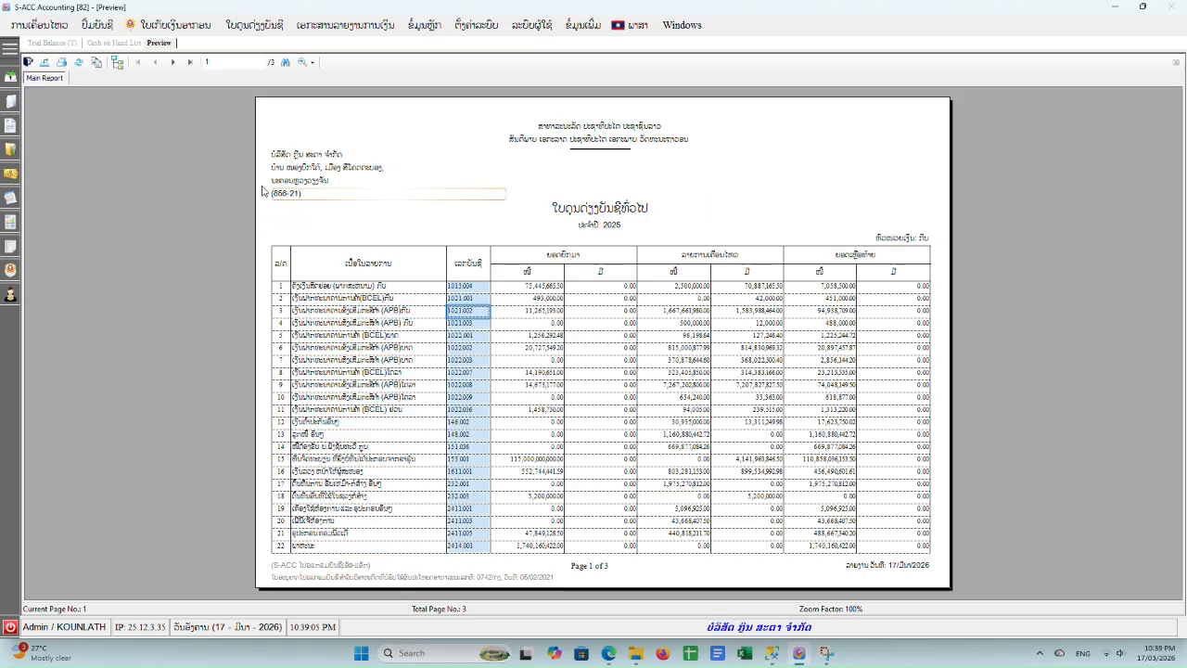
Open the setup list for the bank deposit tracking book
left_click(93, 26)
mouse_move(176, 110)
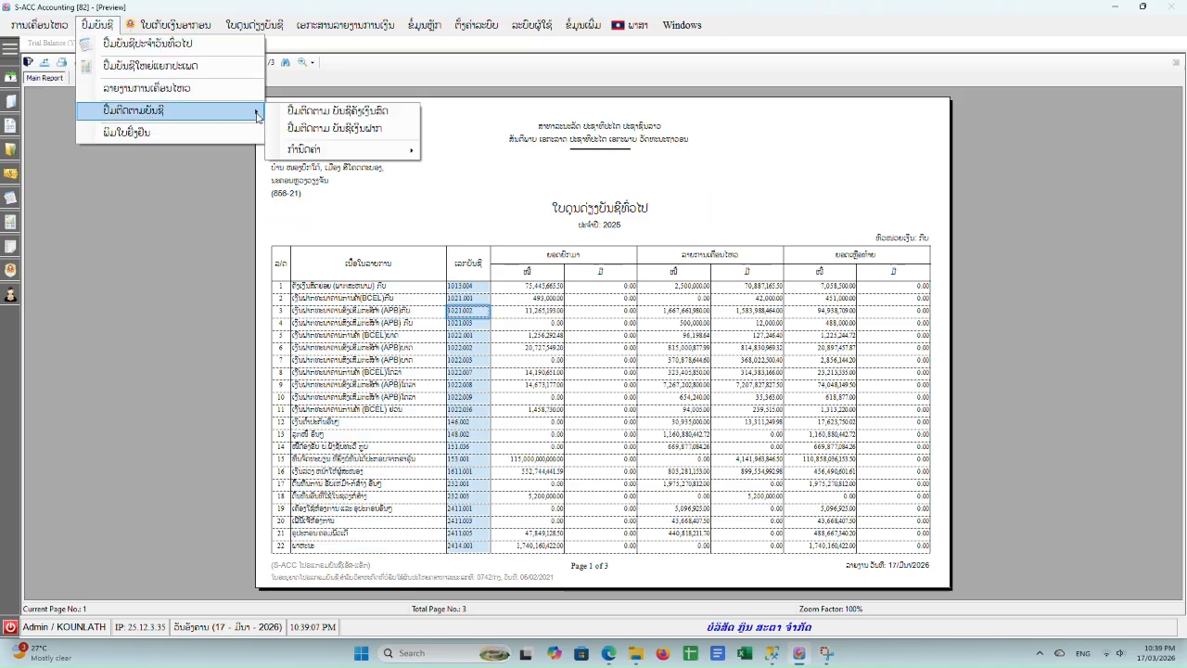
mouse_move(383, 151)
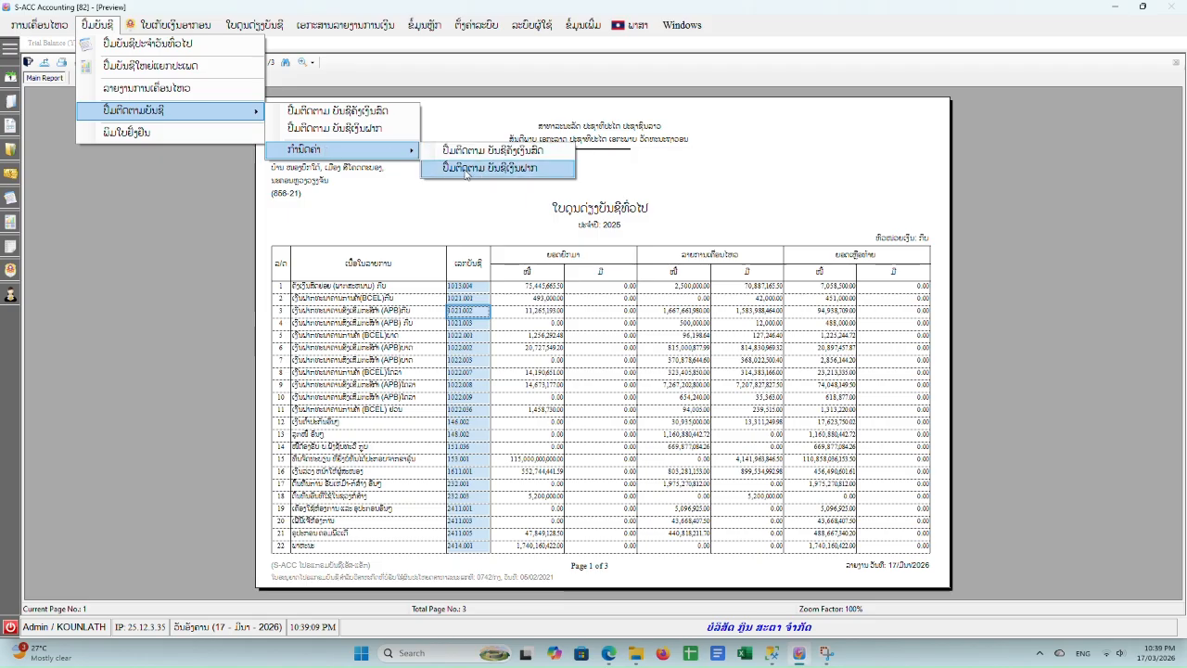
left_click(532, 170)
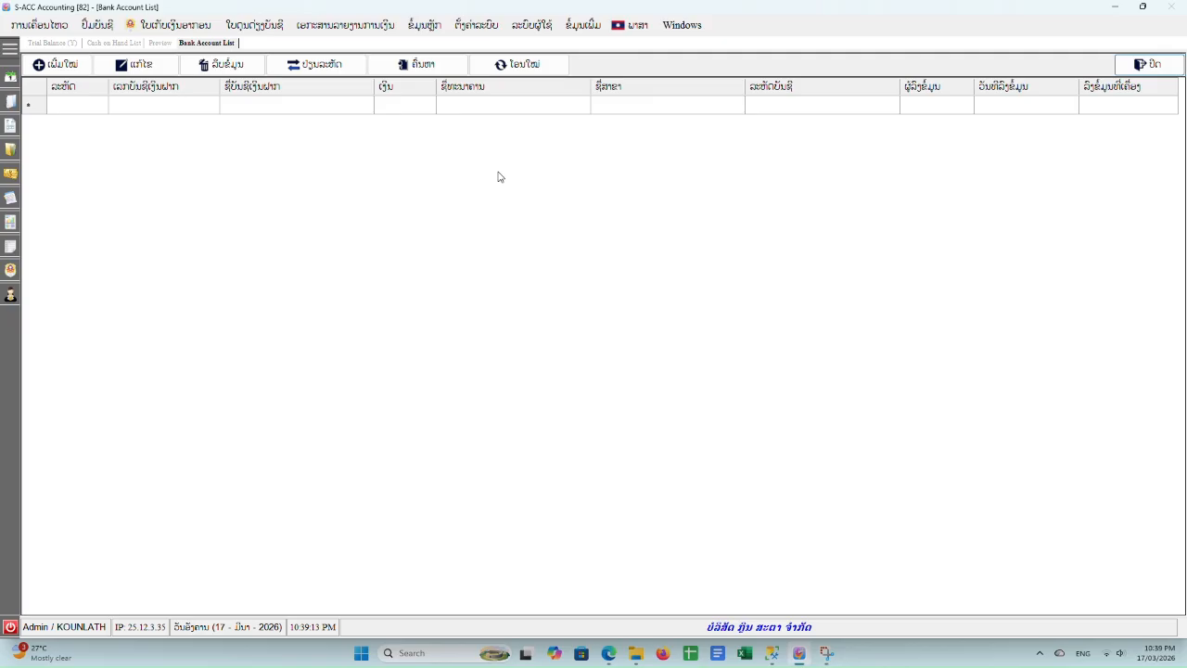
Start a new bank account record and link it to account code 1021.002, the APB kip deposit account
left_click(79, 66)
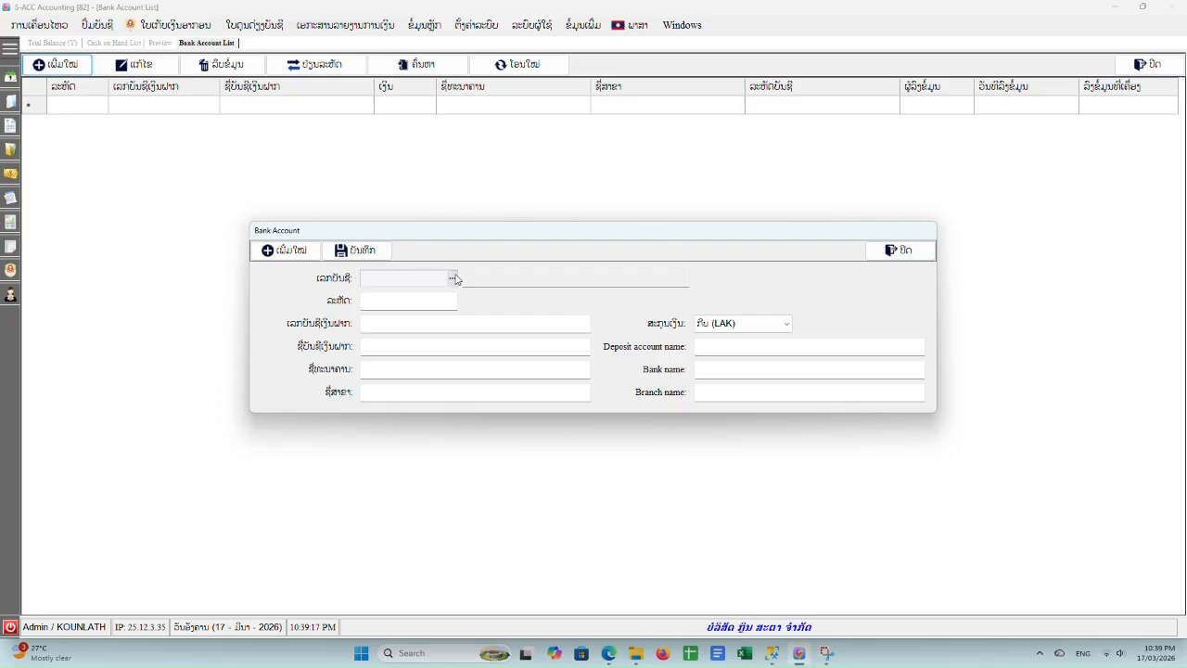
left_click(453, 278)
left_click(530, 228)
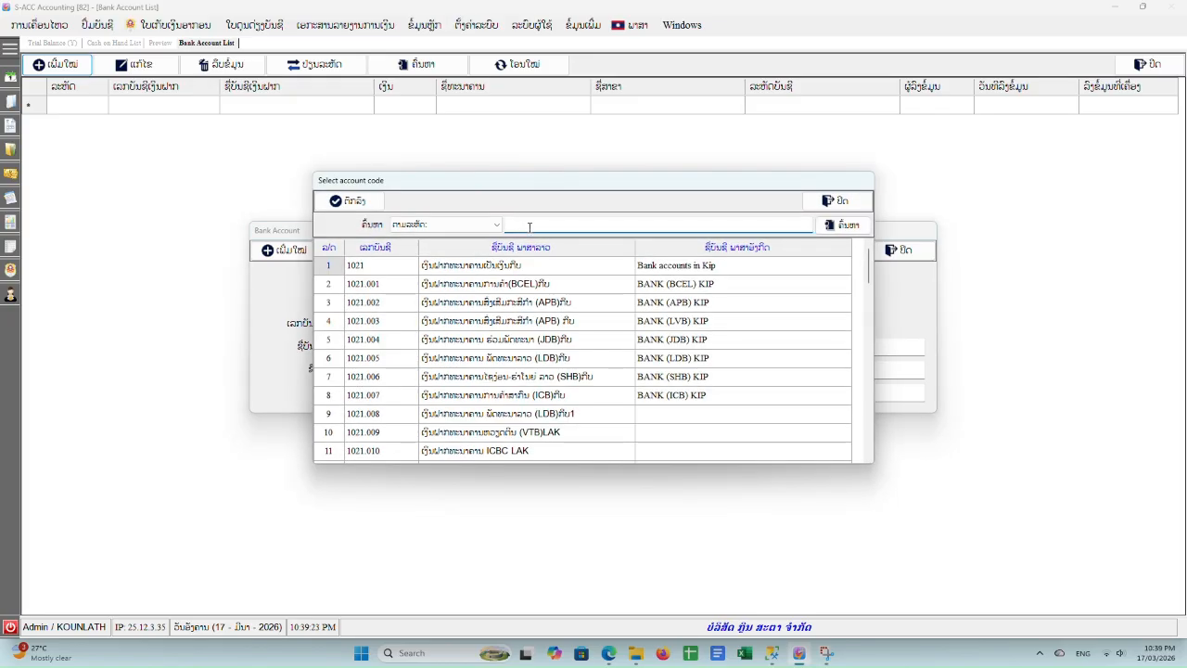
type("1021.002")
key("Return")
left_click(506, 273)
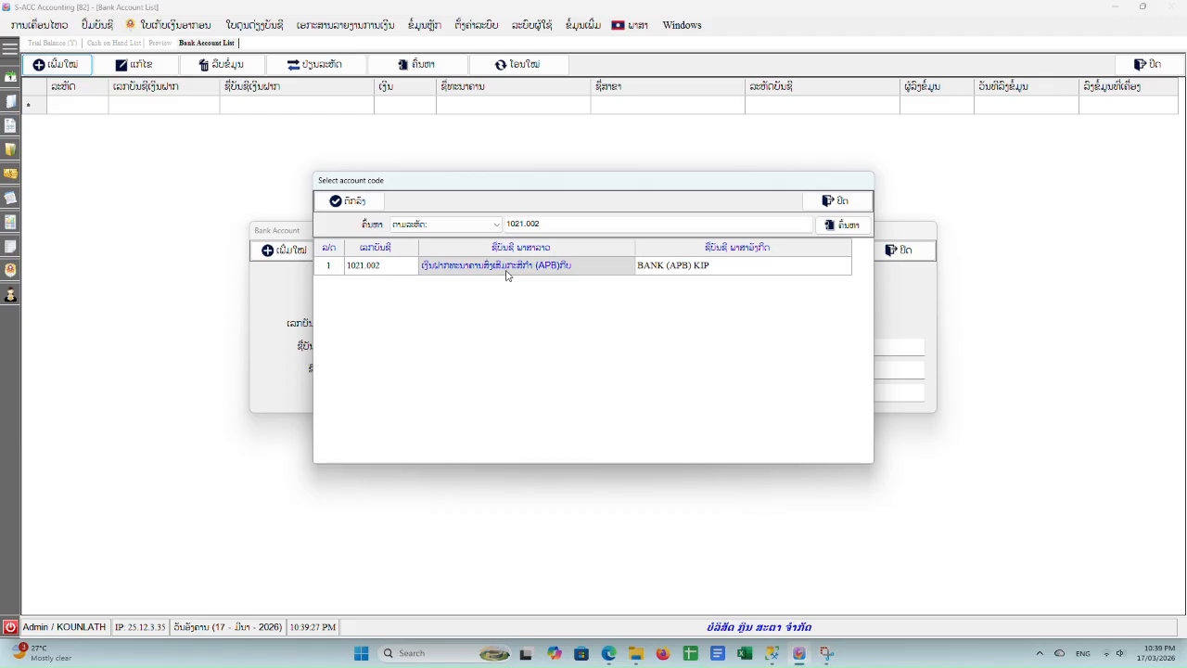
double_click(506, 272)
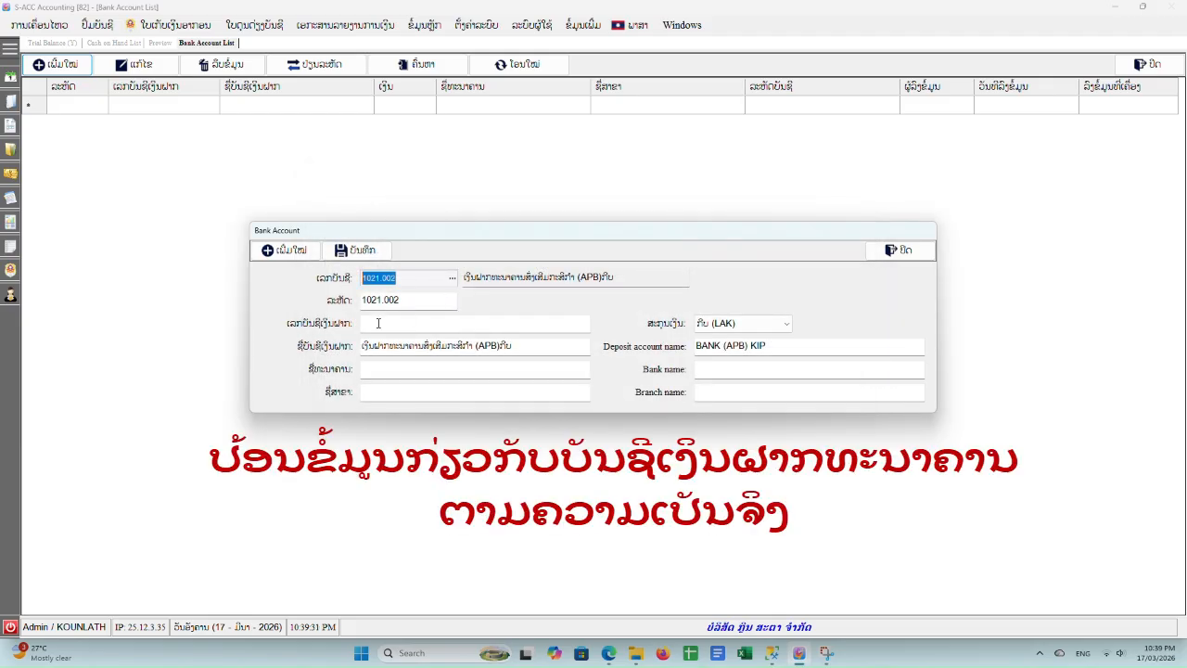
Enter the deposit account number and set the bank name to APB in both languages, leaving the branch names blank
left_click(439, 308)
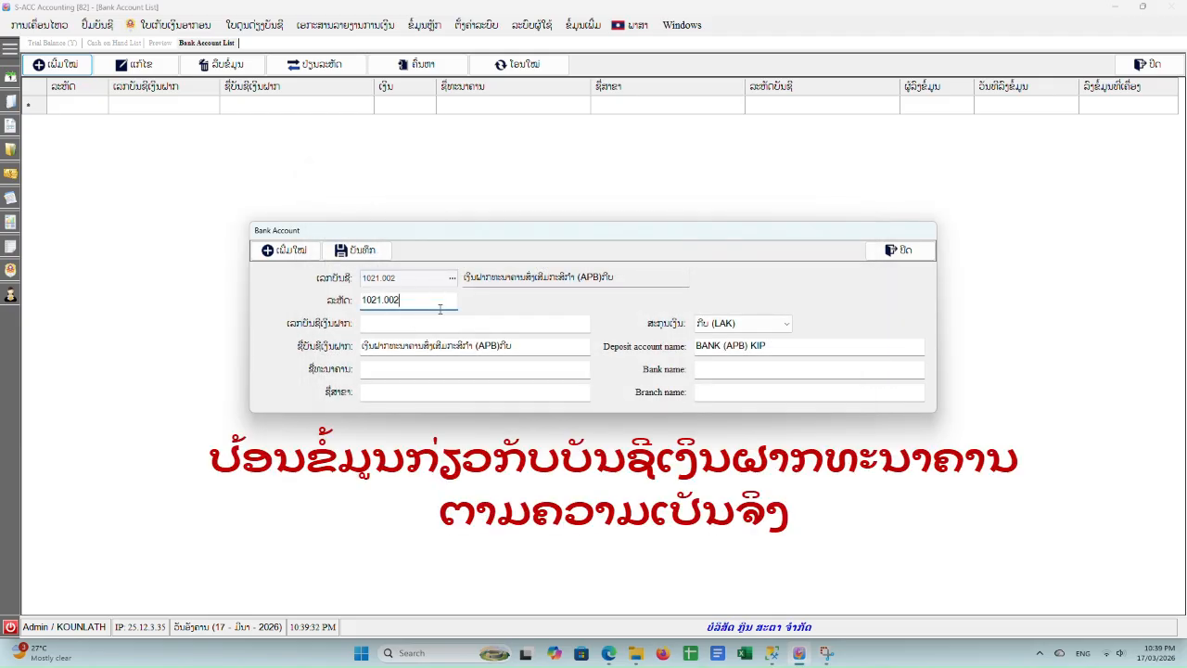
left_click(526, 347)
key("Tab")
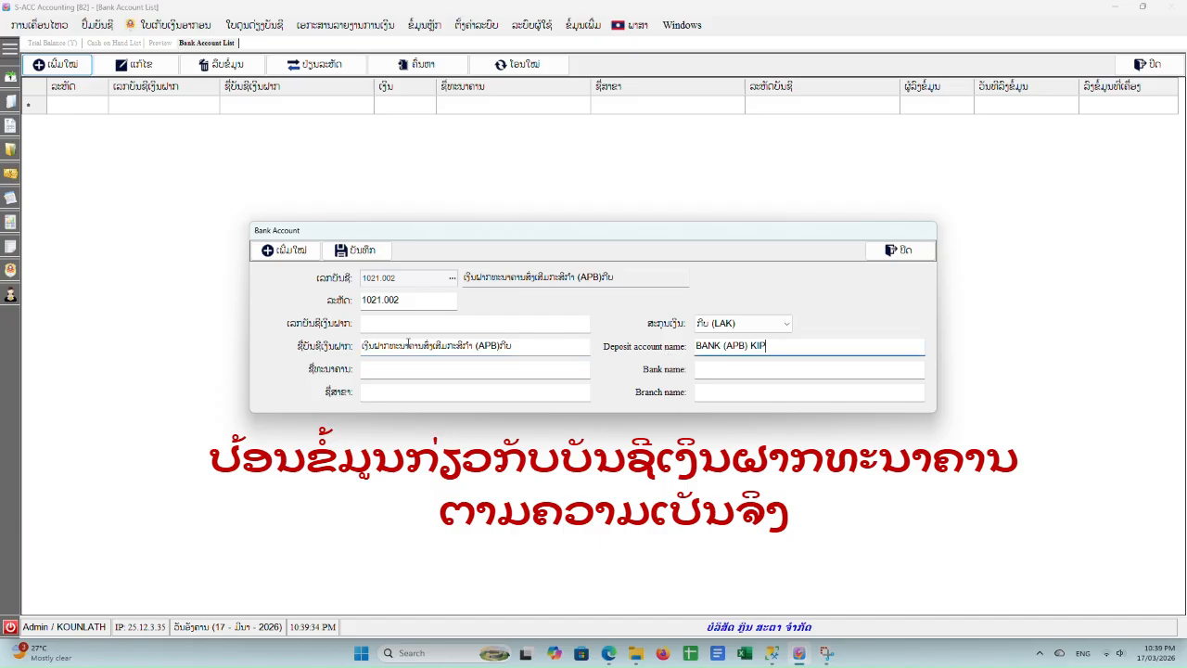
left_click(377, 324)
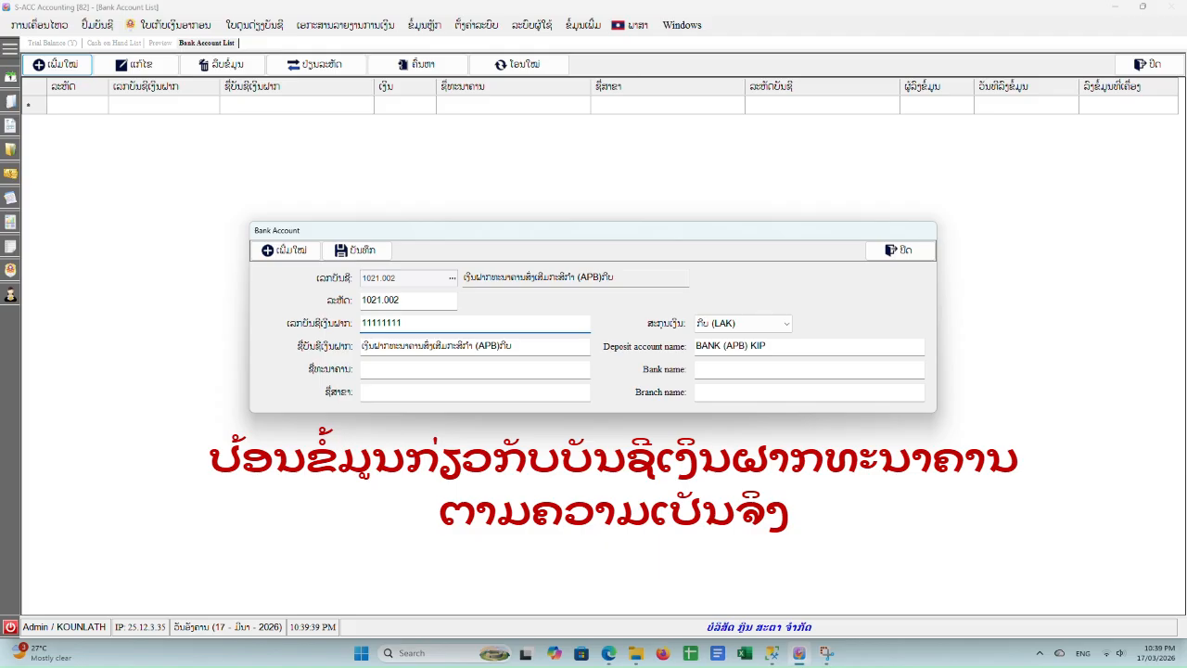
left_click(381, 367)
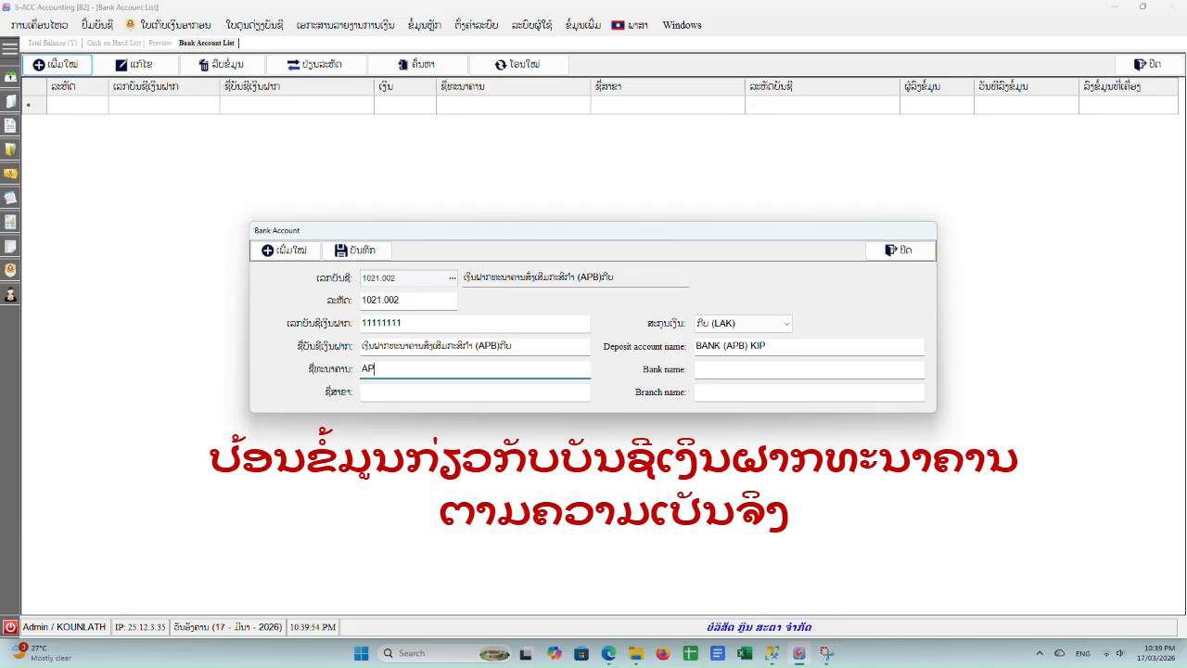
left_click(715, 373)
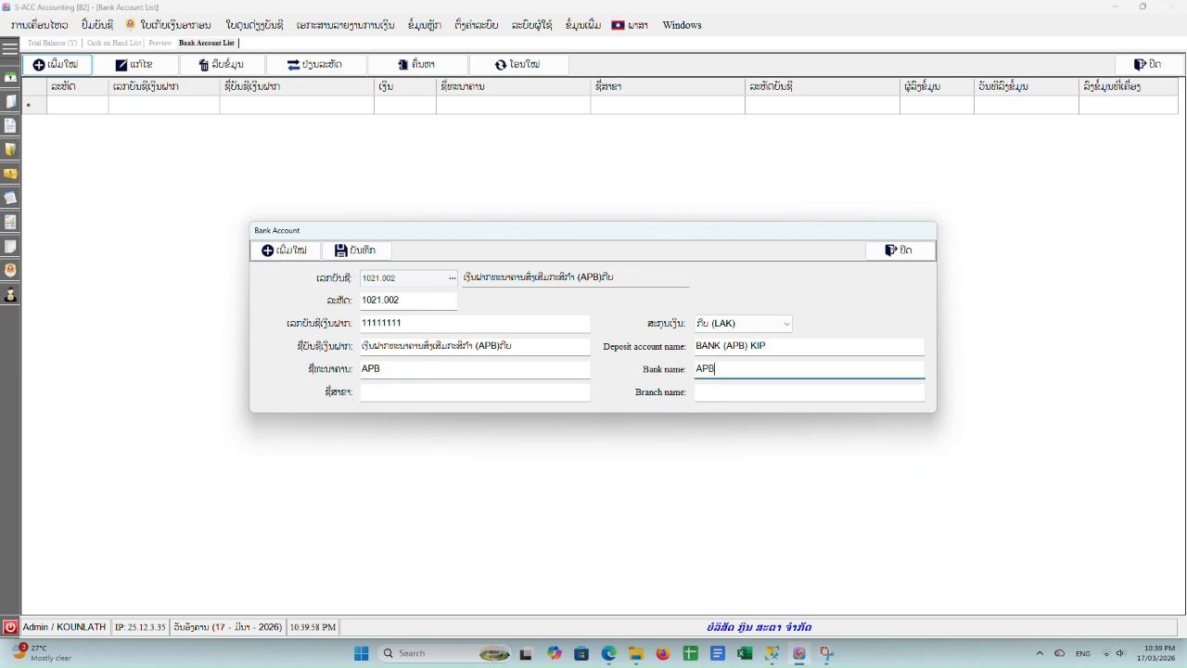
left_click(400, 394)
left_click(714, 393)
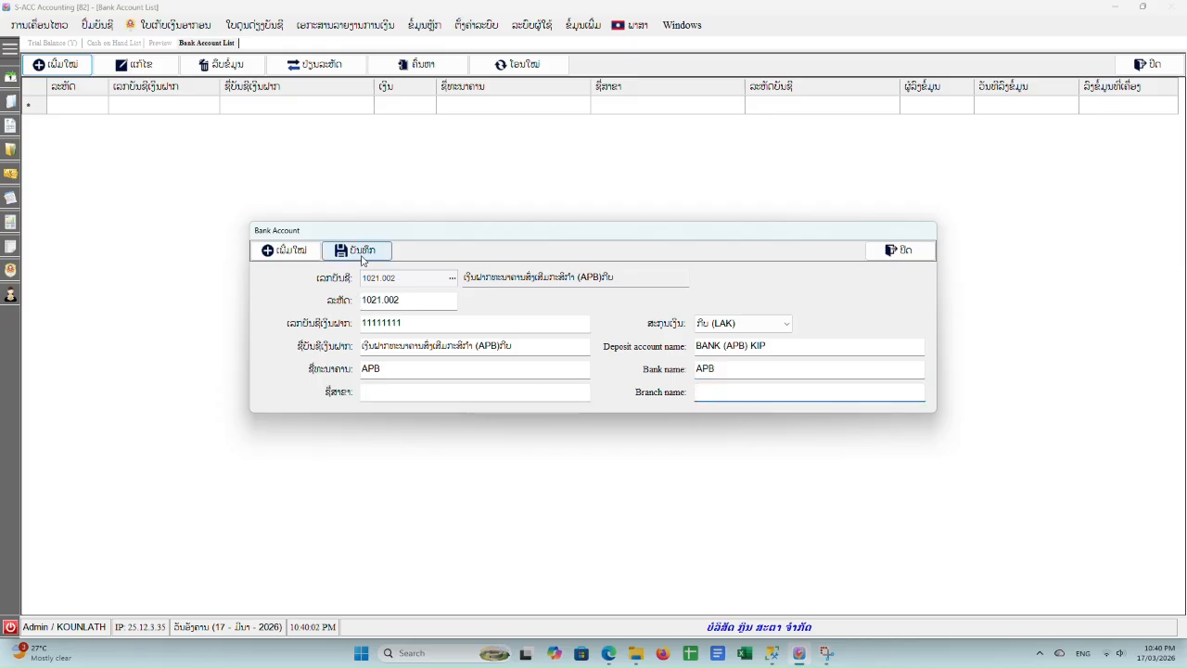
Save the bank account record, close its form and check the new entry's account number and name in the list
left_click(362, 252)
left_click(574, 311)
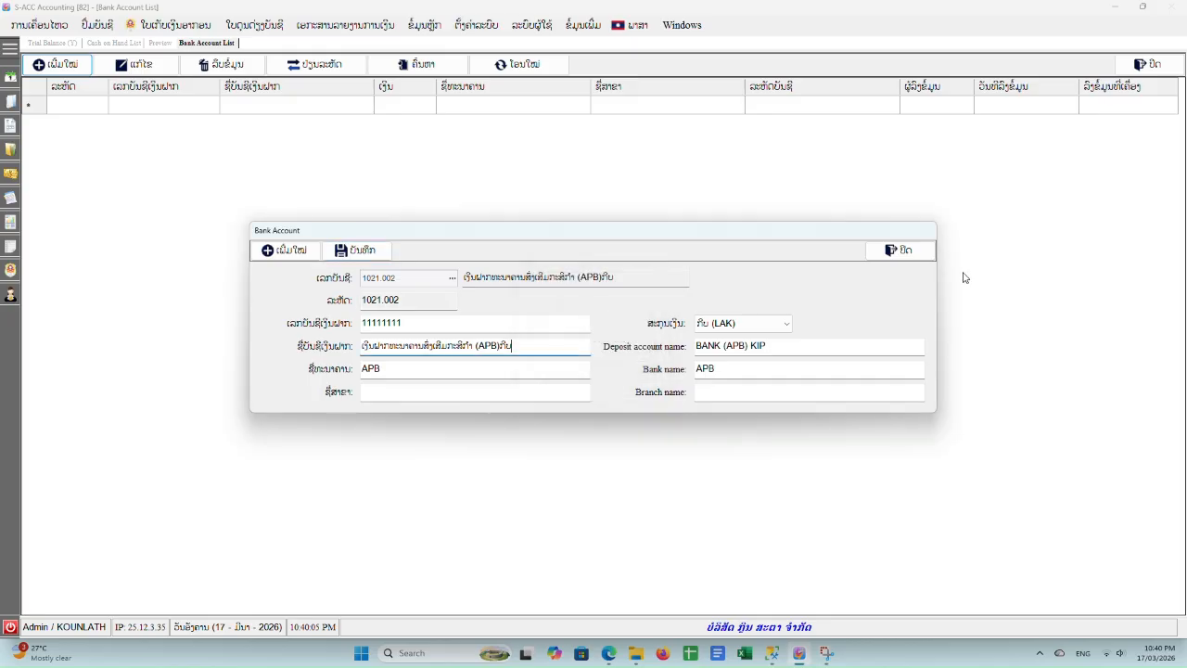
left_click(901, 250)
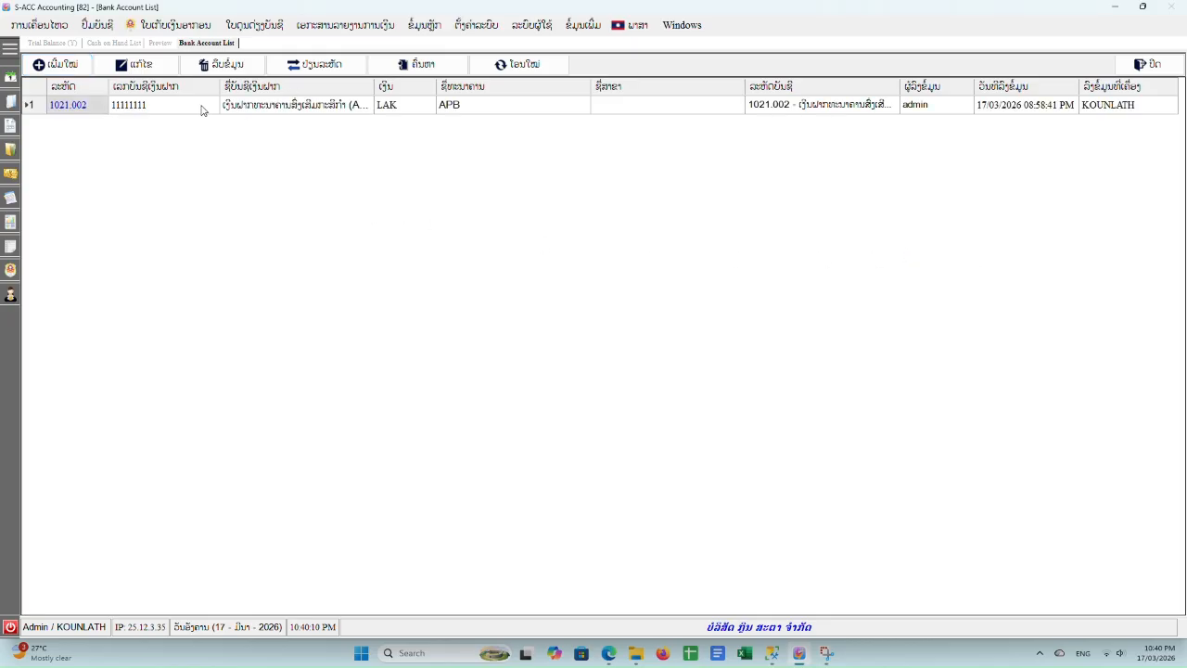
left_click(263, 108)
left_click(191, 107)
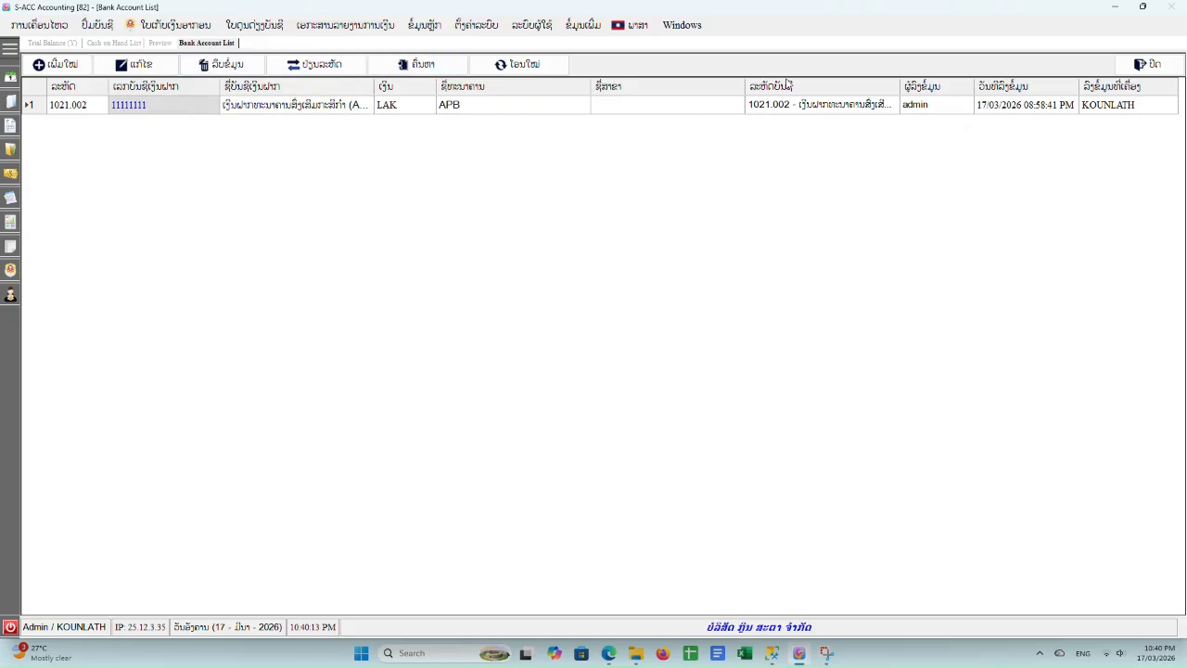
Open the cash-on-hand tracking book's setup list and review the 1013.004 record
left_click(97, 24)
mouse_move(160, 111)
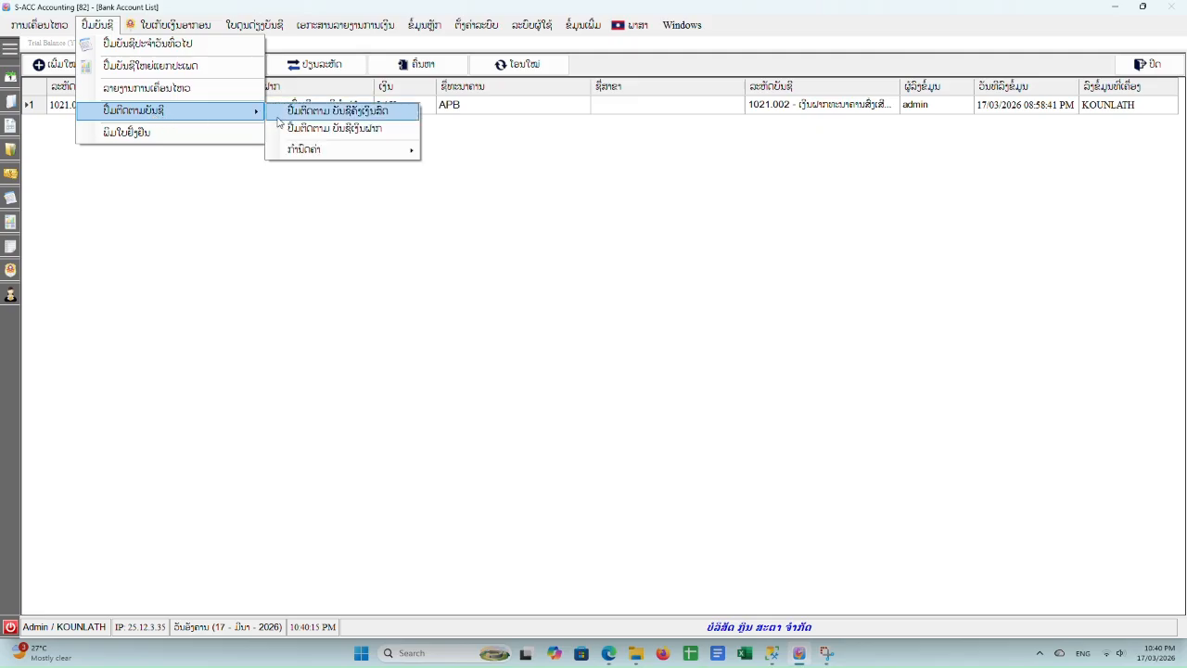
mouse_move(361, 155)
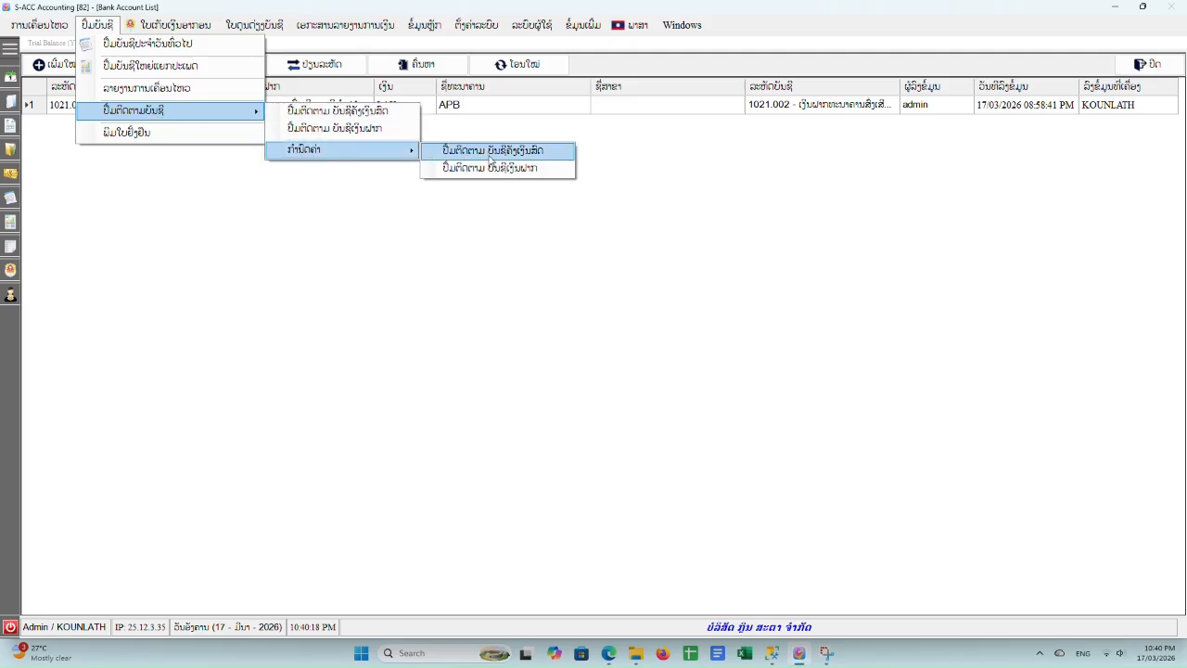
left_click(489, 154)
left_click(394, 129)
left_click(232, 129)
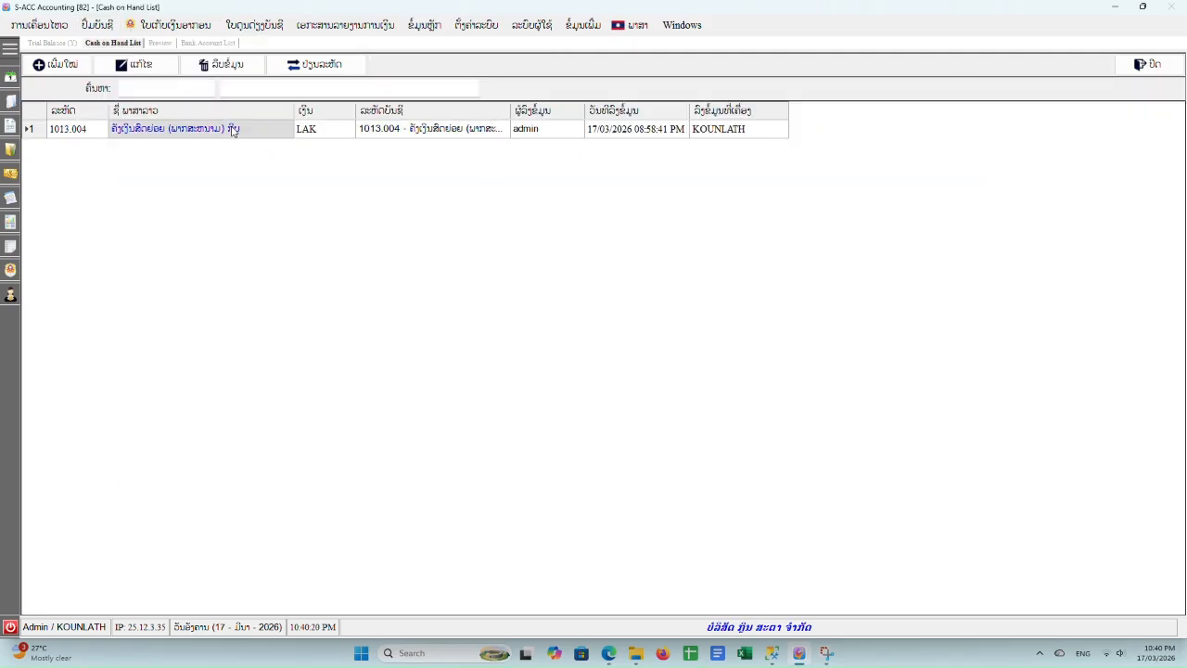
Return to the bank deposit tracking book's setup list and review the 1021.002 record
left_click(98, 25)
mouse_move(197, 110)
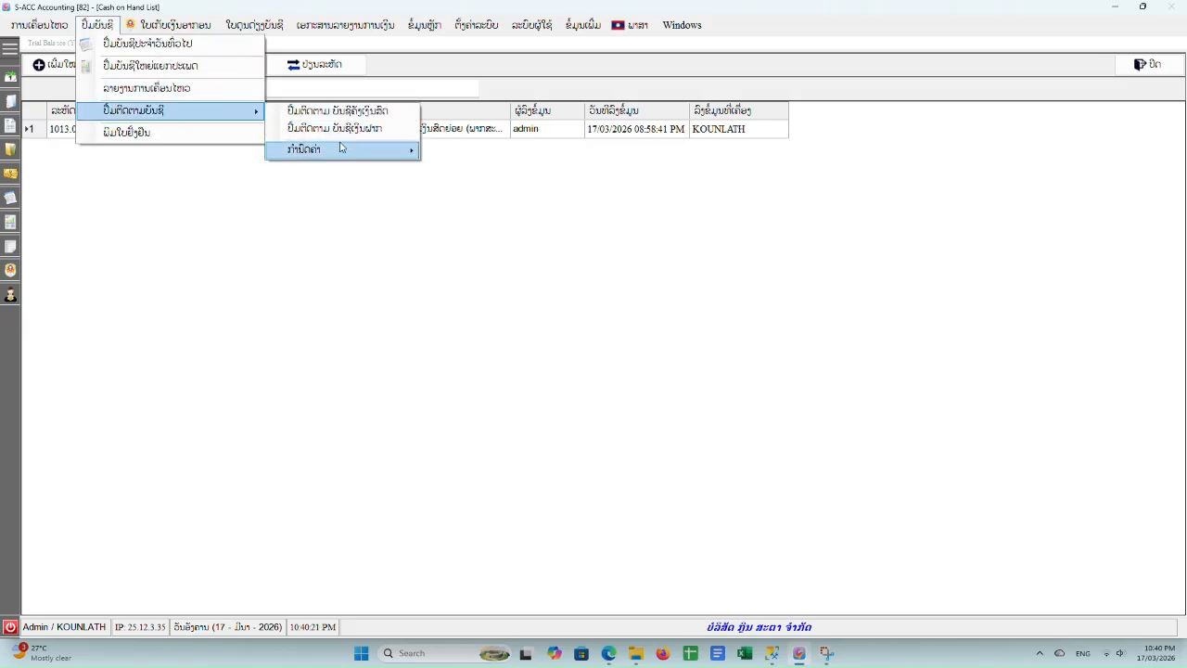
mouse_move(339, 149)
left_click(503, 175)
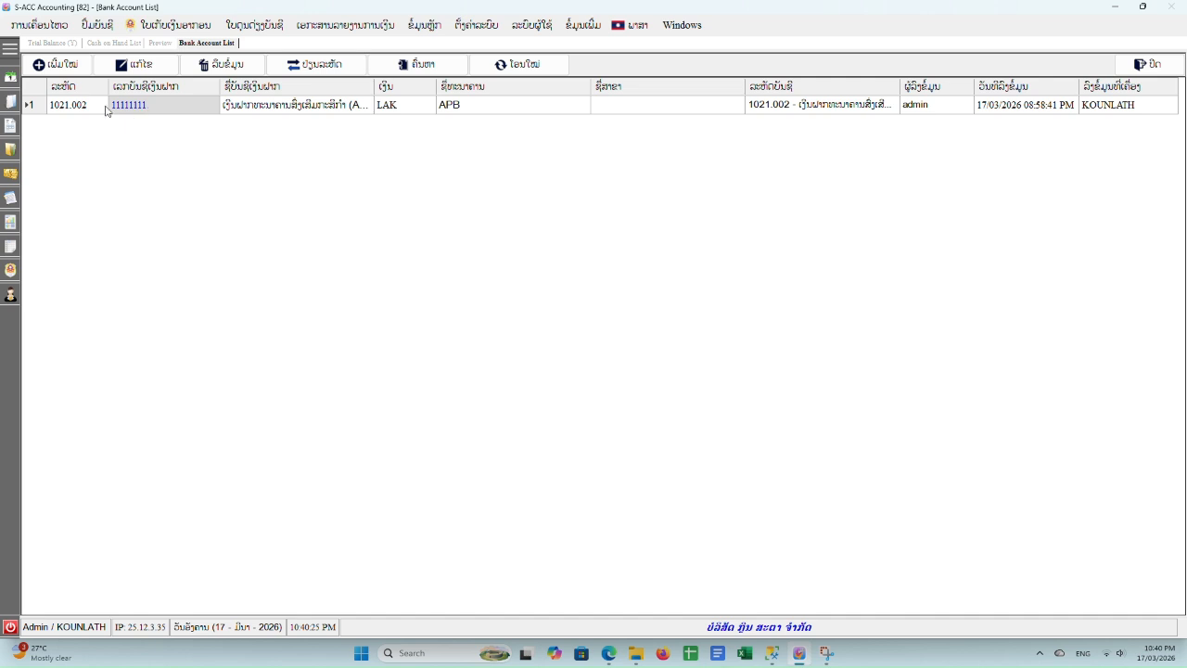
Open the cash-on-hand tracking book report and set its period to the year 2025 with kip as the currency
left_click(97, 24)
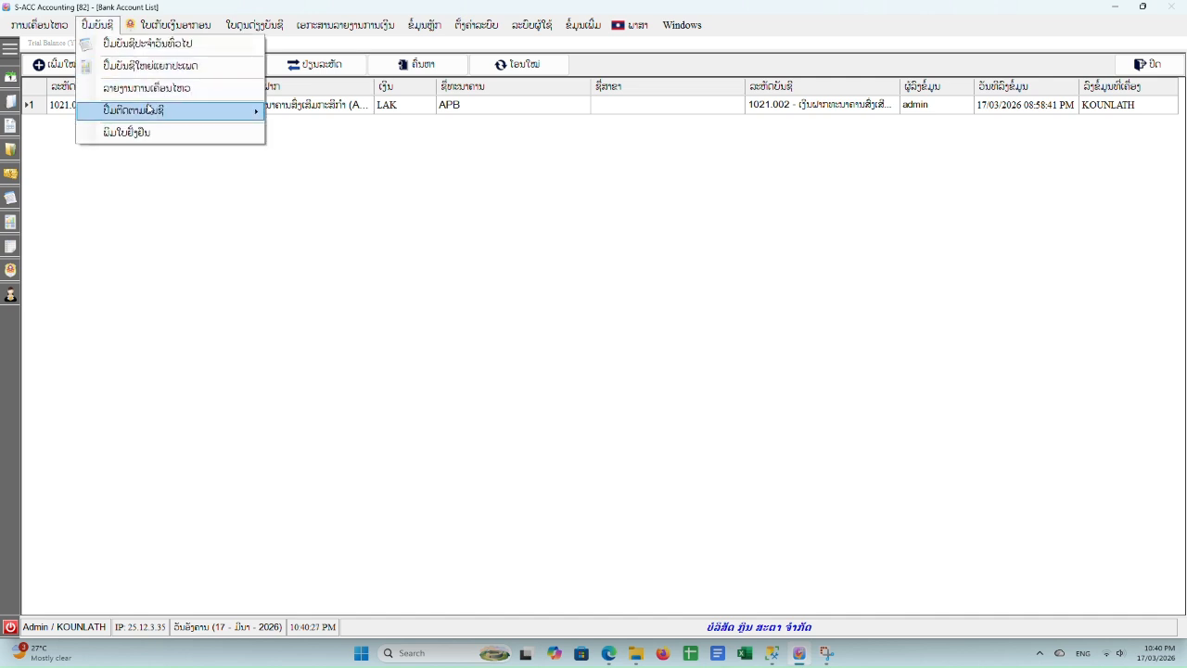
mouse_move(151, 111)
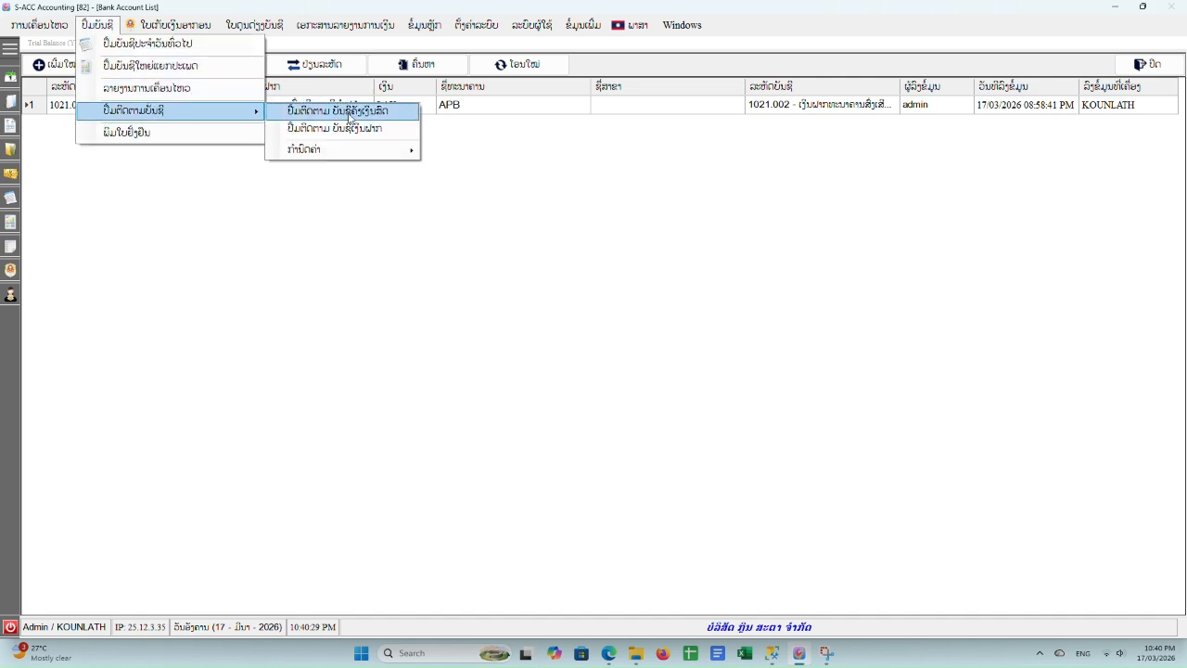
left_click(349, 112)
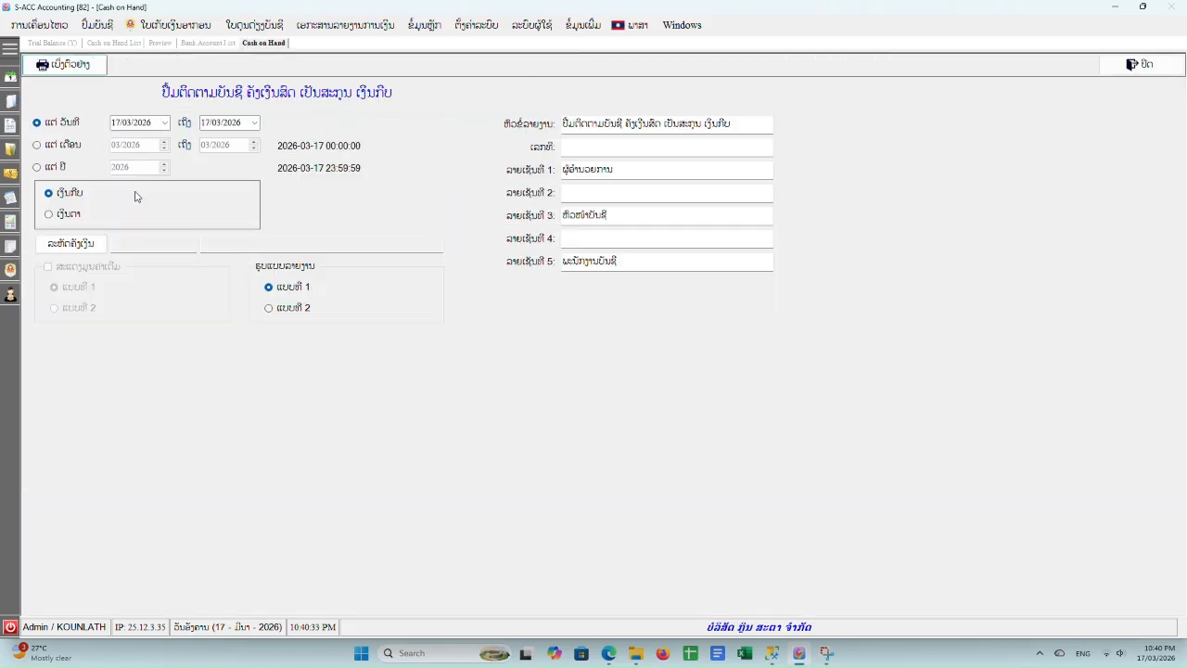
left_click(63, 144)
left_click(59, 168)
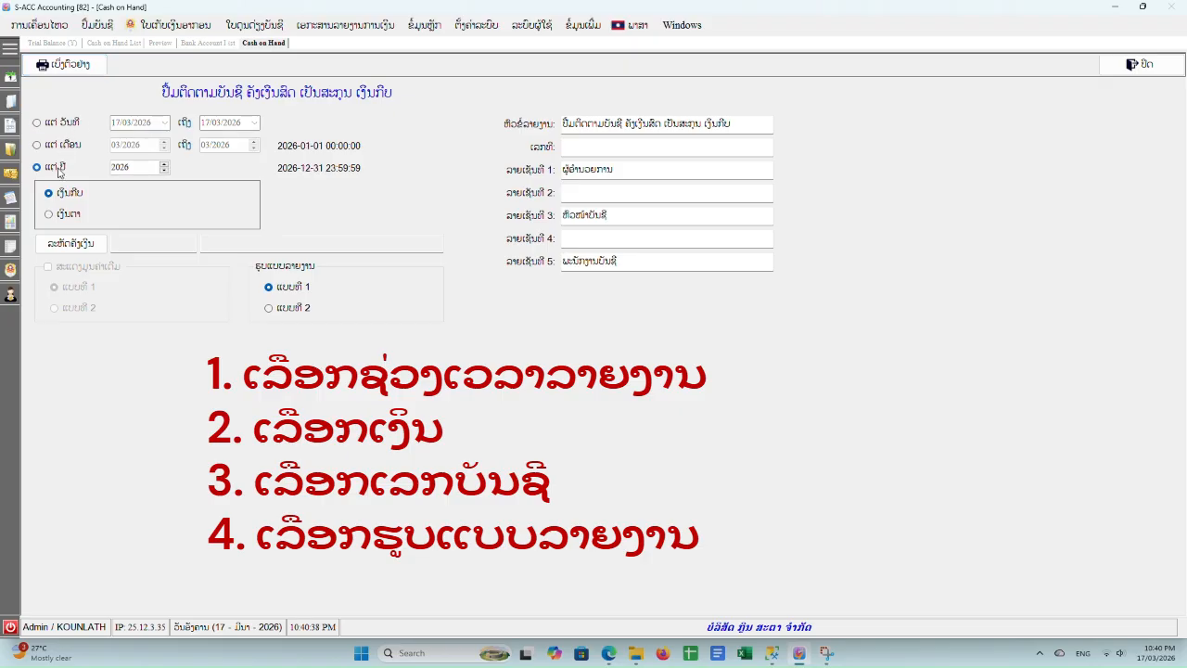
left_click(165, 172)
left_click(56, 196)
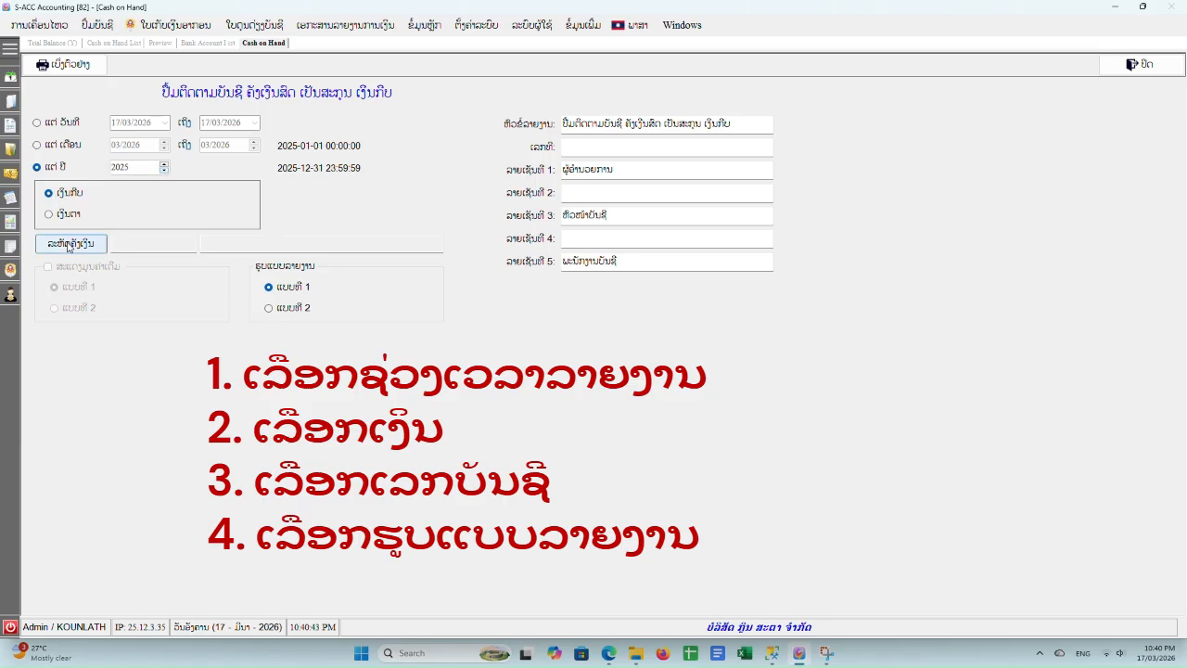
Choose cash account 1013.004 for the report and preview the cash-on-hand tracking book
left_click(69, 246)
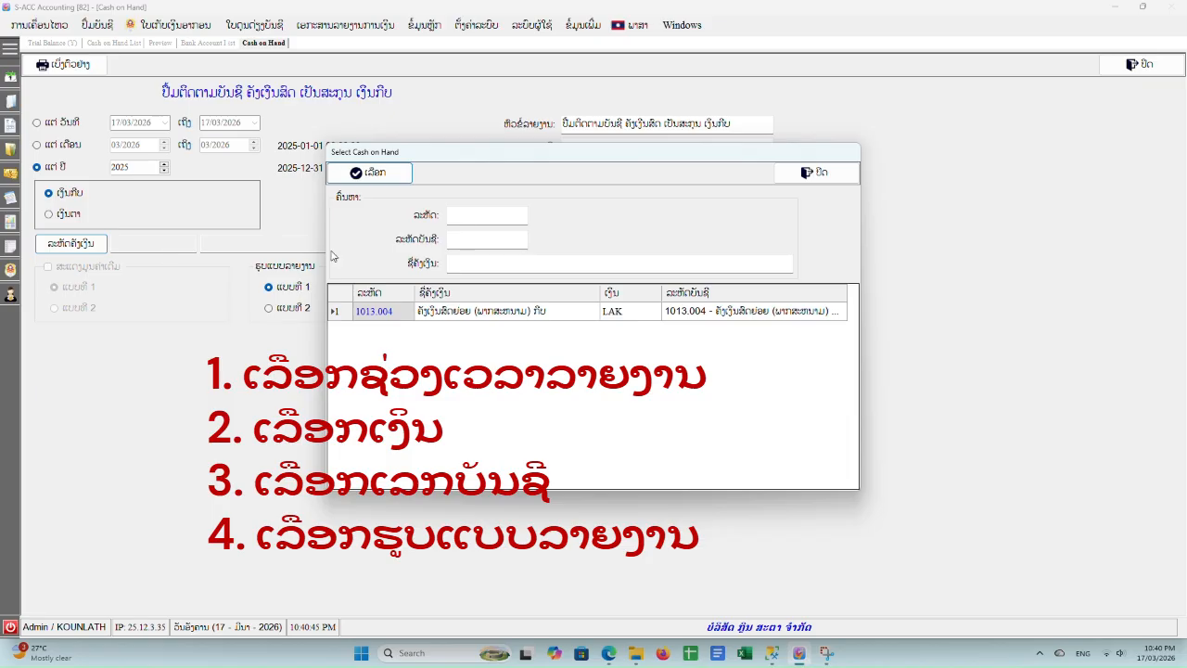
left_click(458, 315)
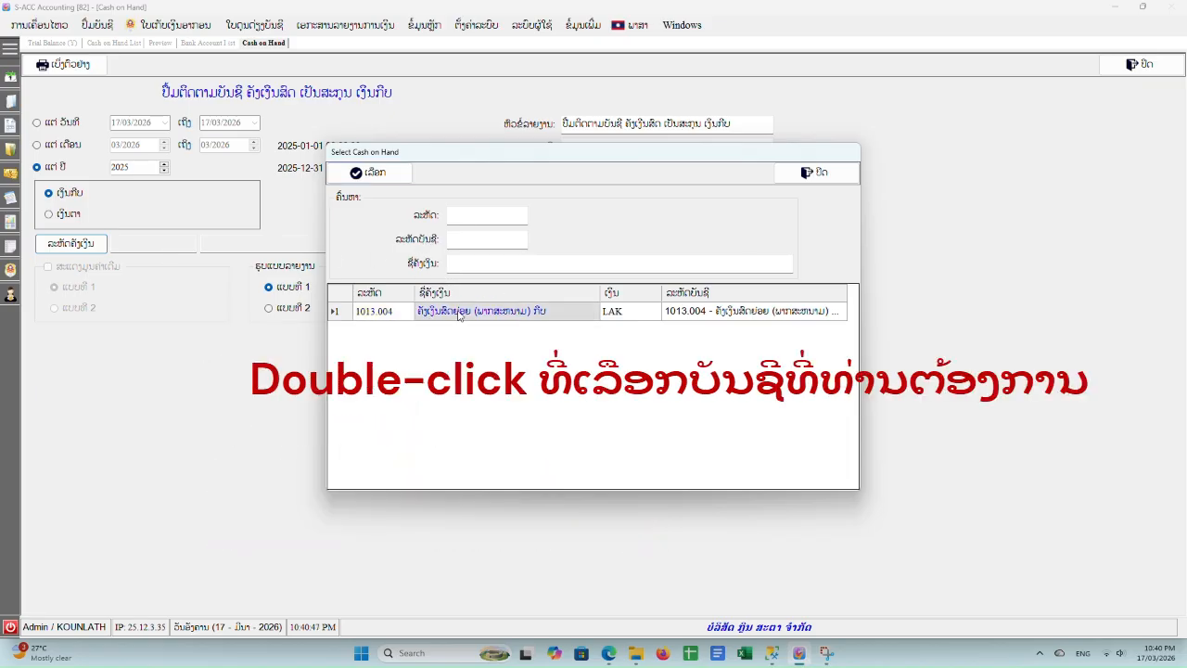
double_click(515, 315)
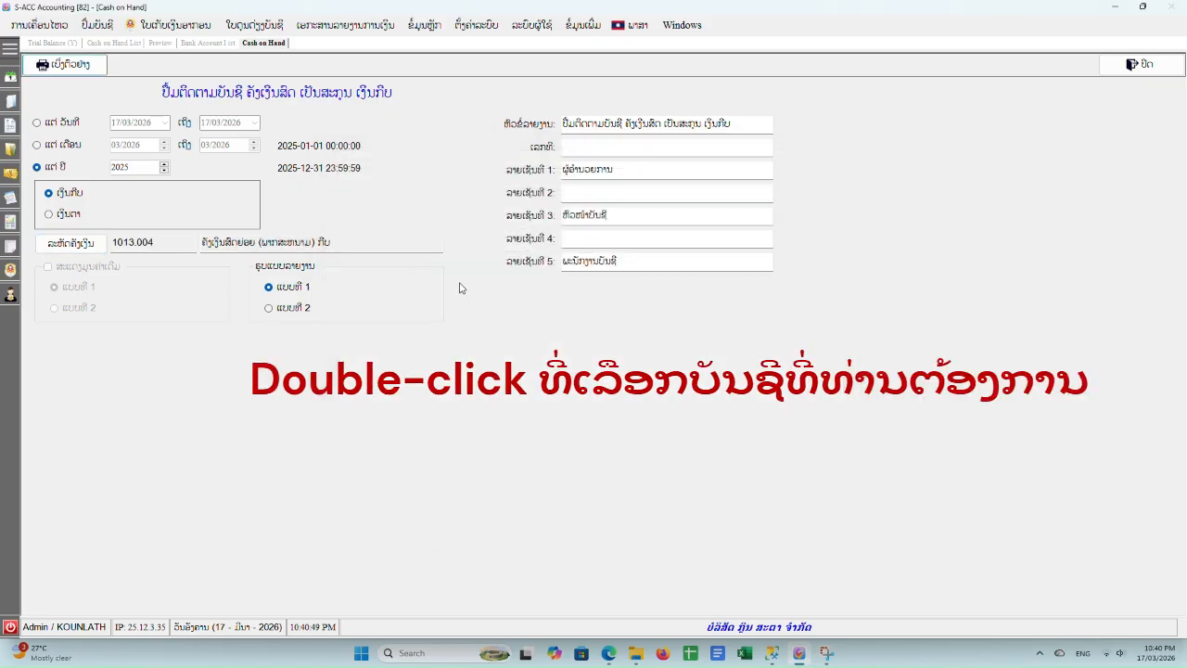
left_click(77, 68)
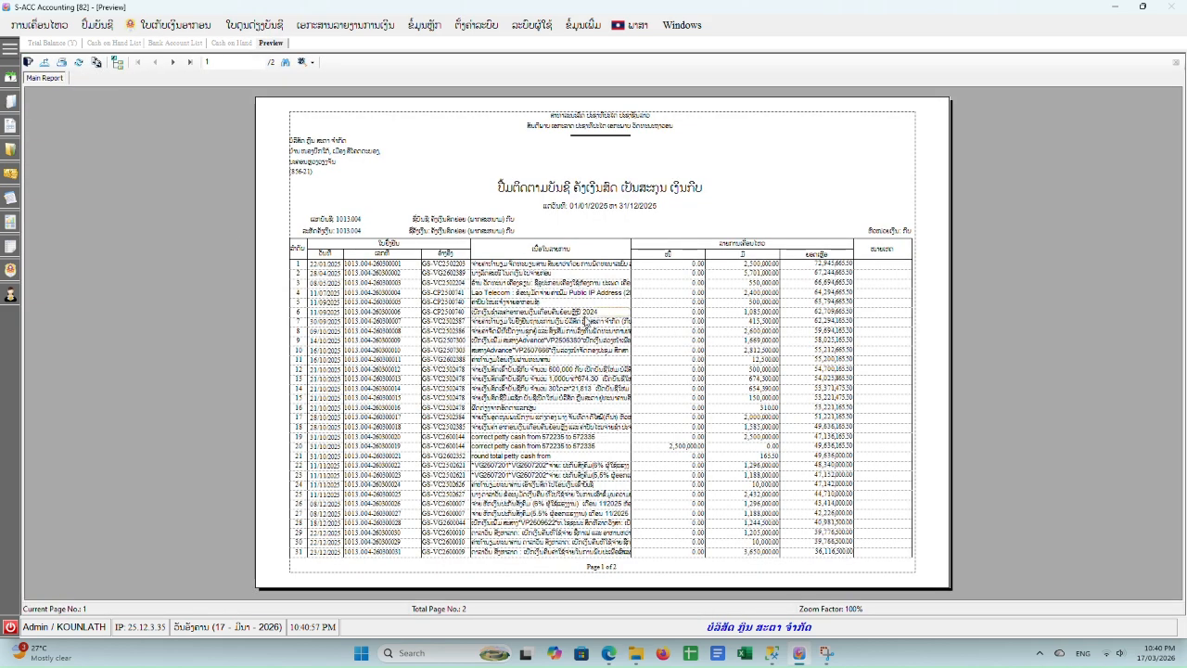
Examine the previewed entries' dates, document numbers, references, descriptions, movements, balances and account heading, and close the preview
left_click(585, 320)
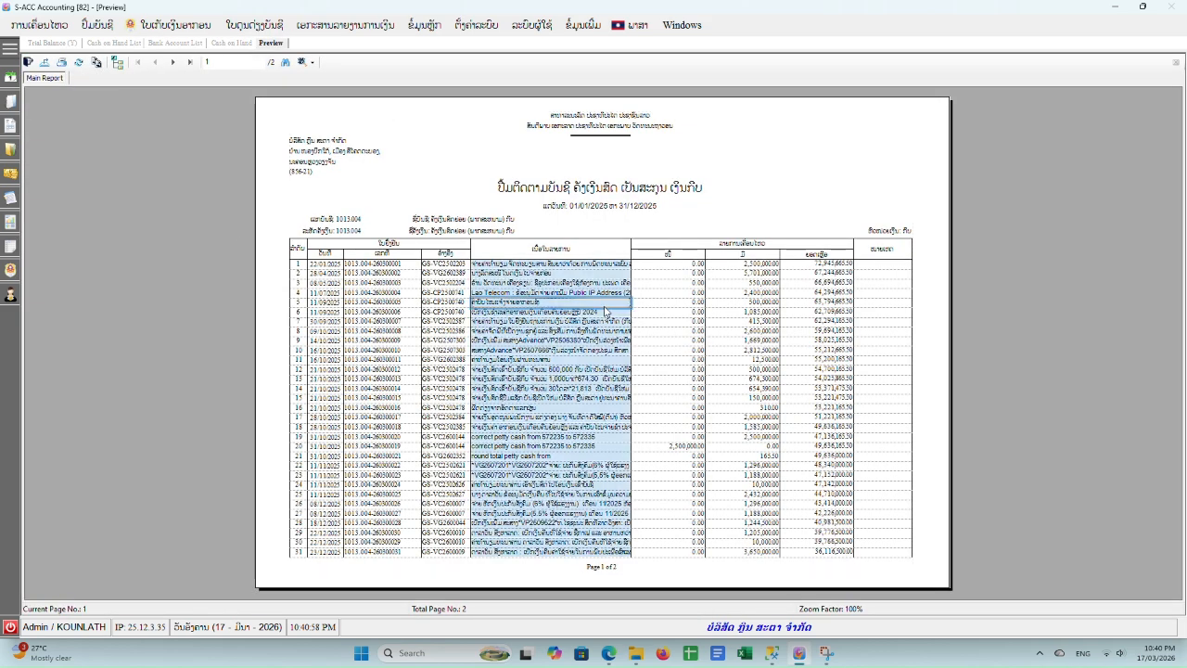
left_click(332, 286)
left_click(386, 287)
left_click(462, 285)
left_click(557, 284)
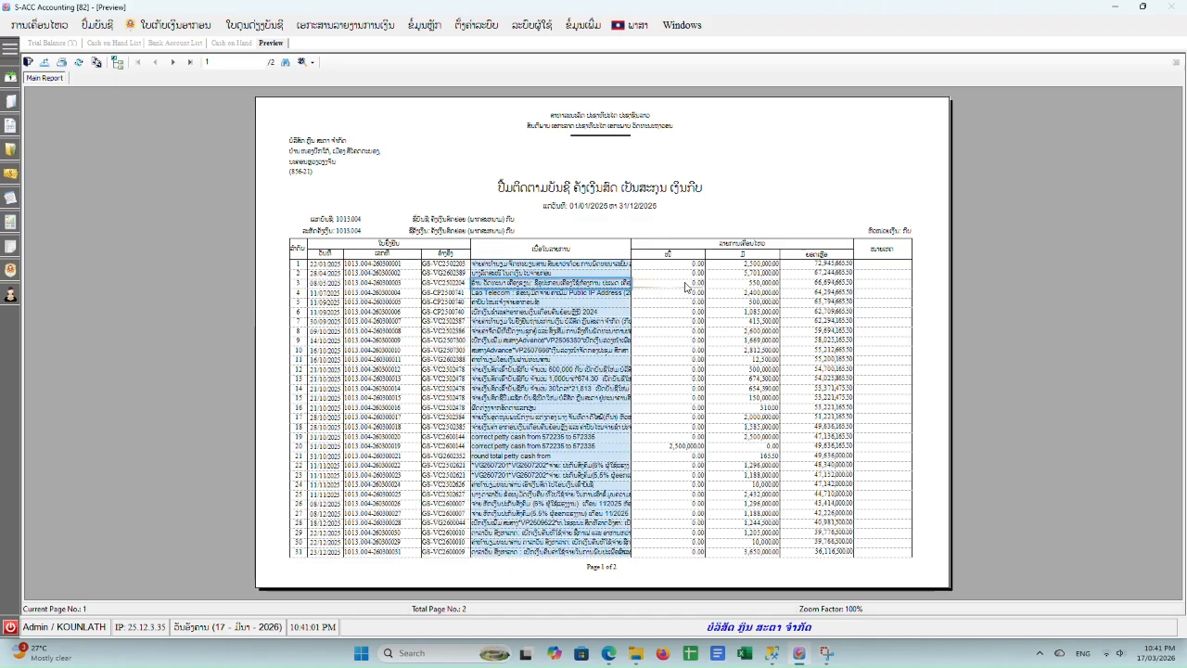
left_click(684, 287)
left_click(816, 286)
left_click(362, 220)
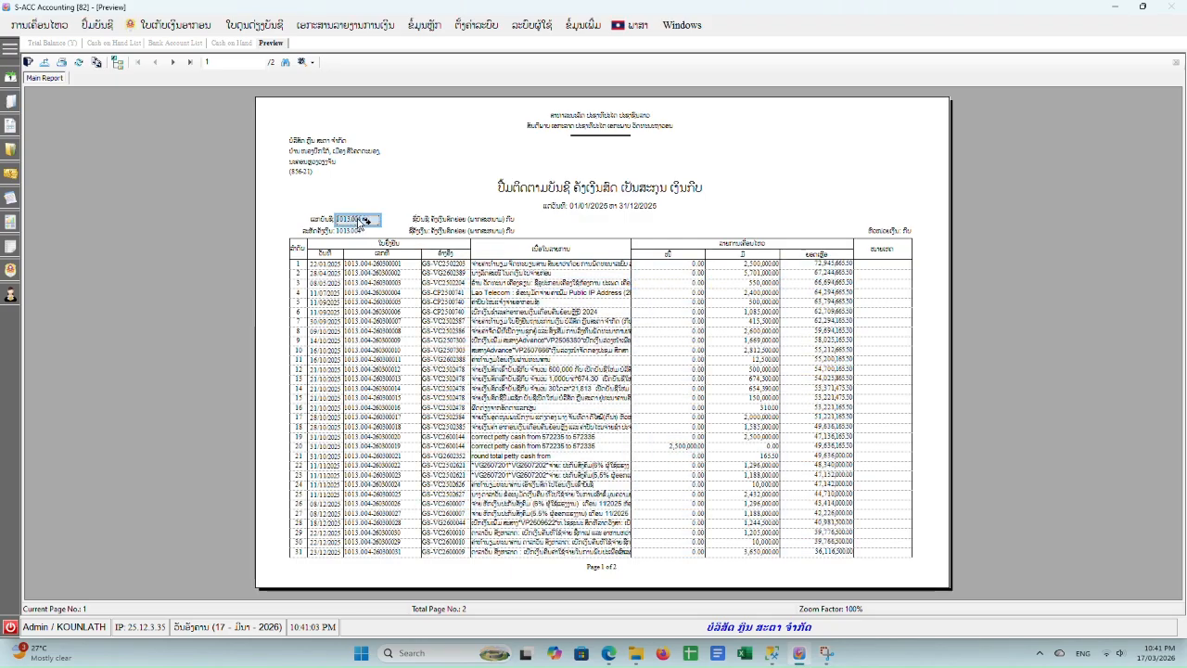
left_click(463, 224)
left_click(478, 236)
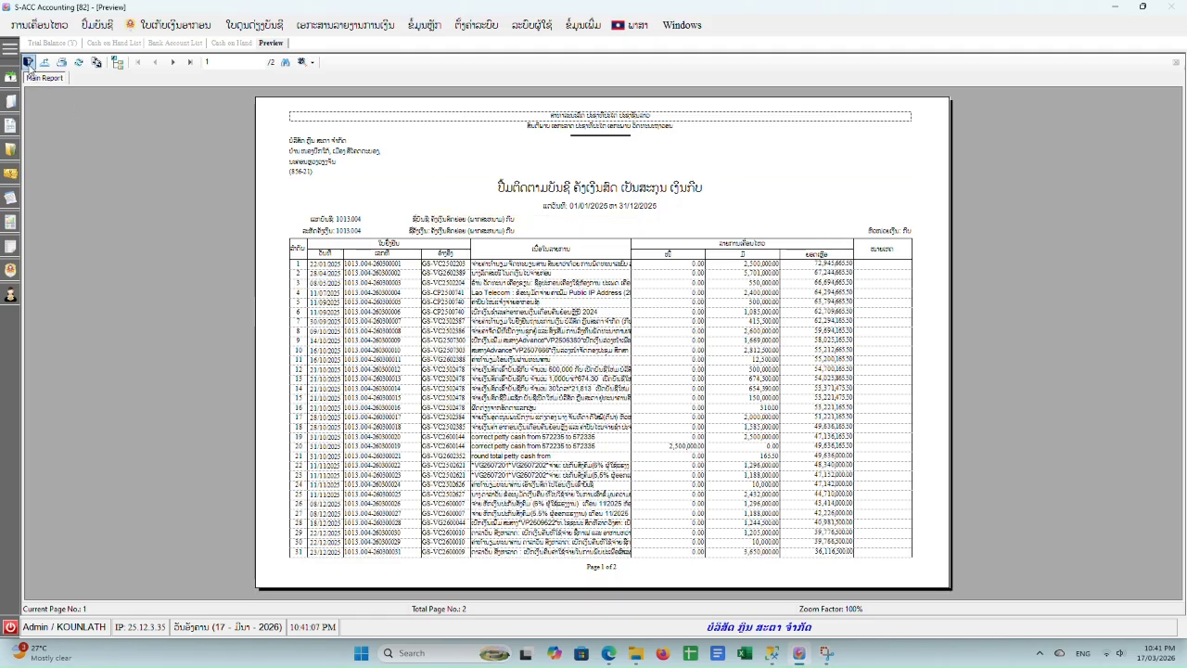
left_click(28, 63)
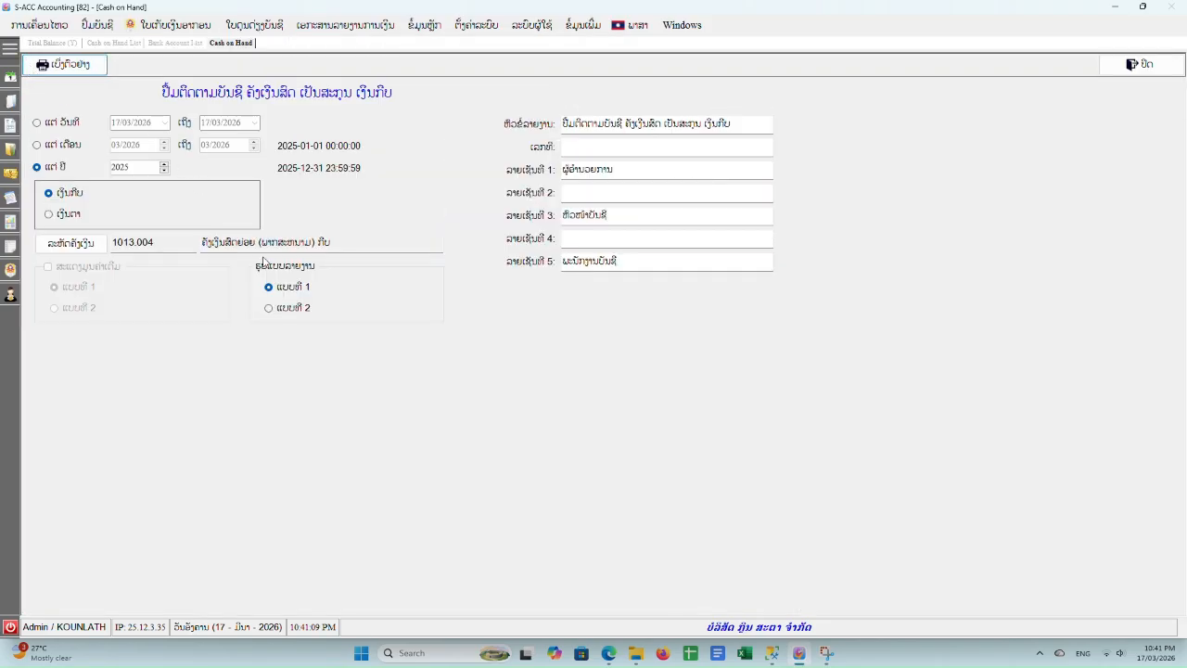
Preview the cash-on-hand tracking book in report format 2, and close the preview and the report form
left_click(282, 313)
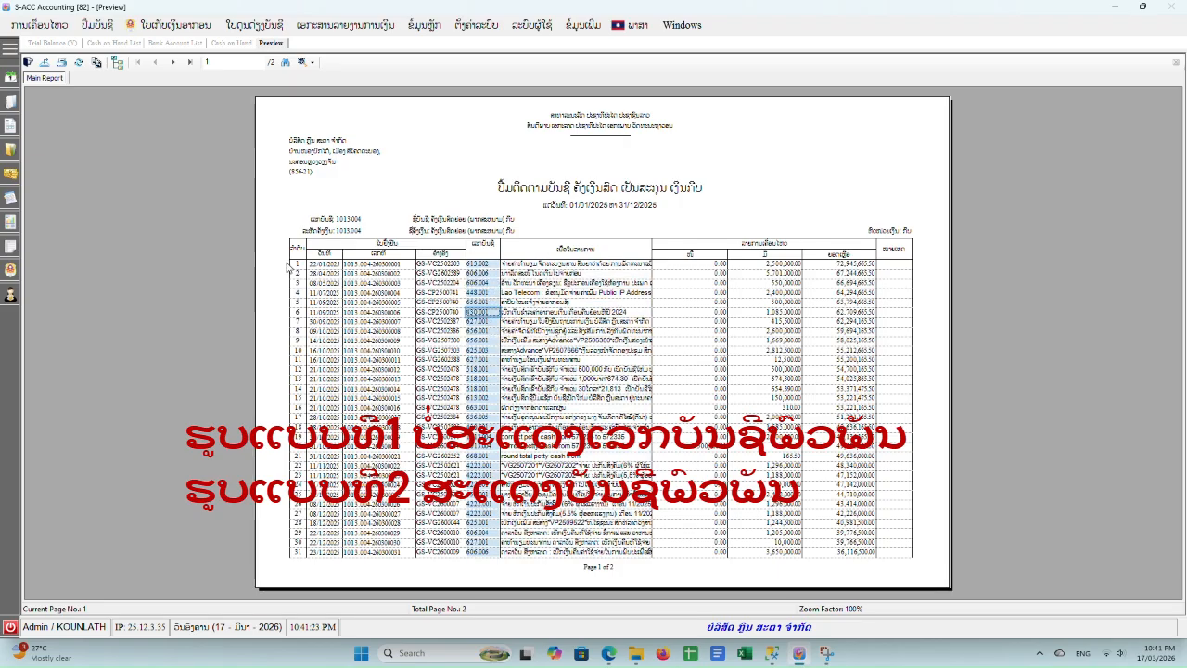
left_click(27, 62)
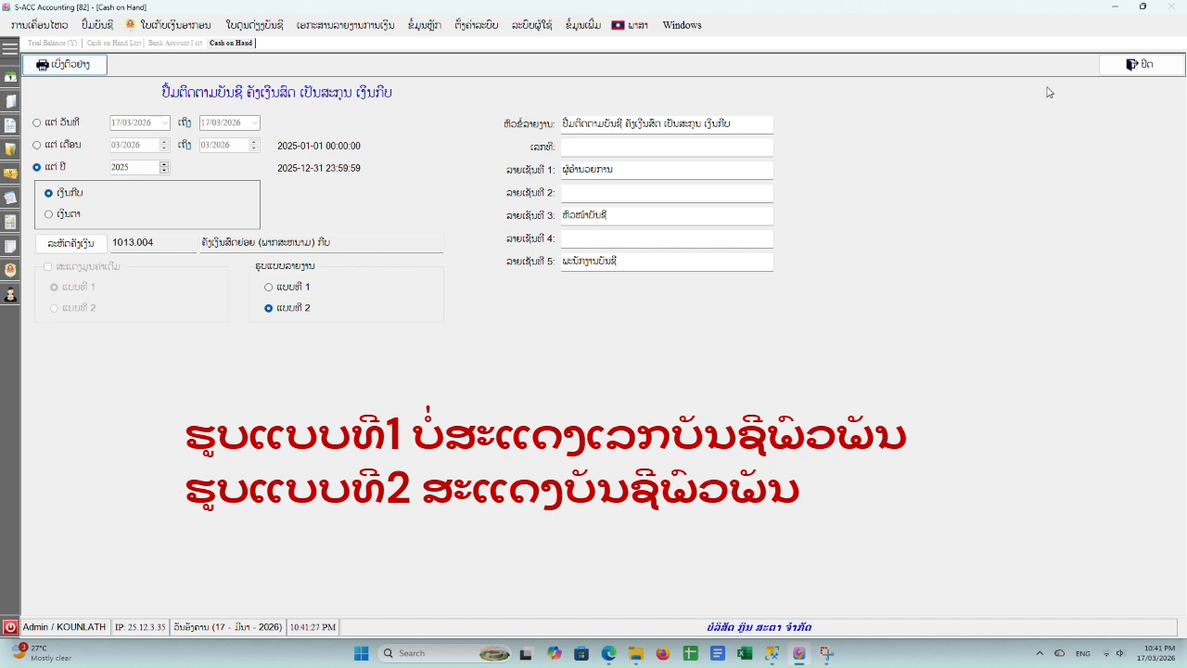
left_click(1141, 65)
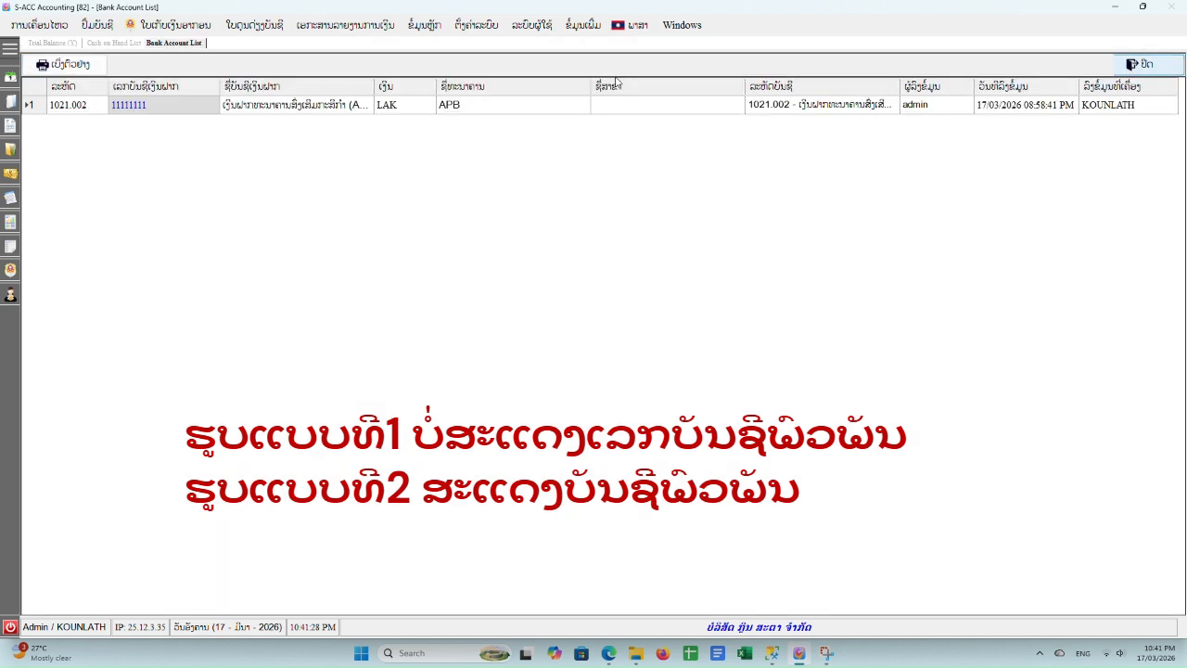
Open the bank deposit tracking book report and set its period to the year 2025
left_click(97, 25)
mouse_move(160, 110)
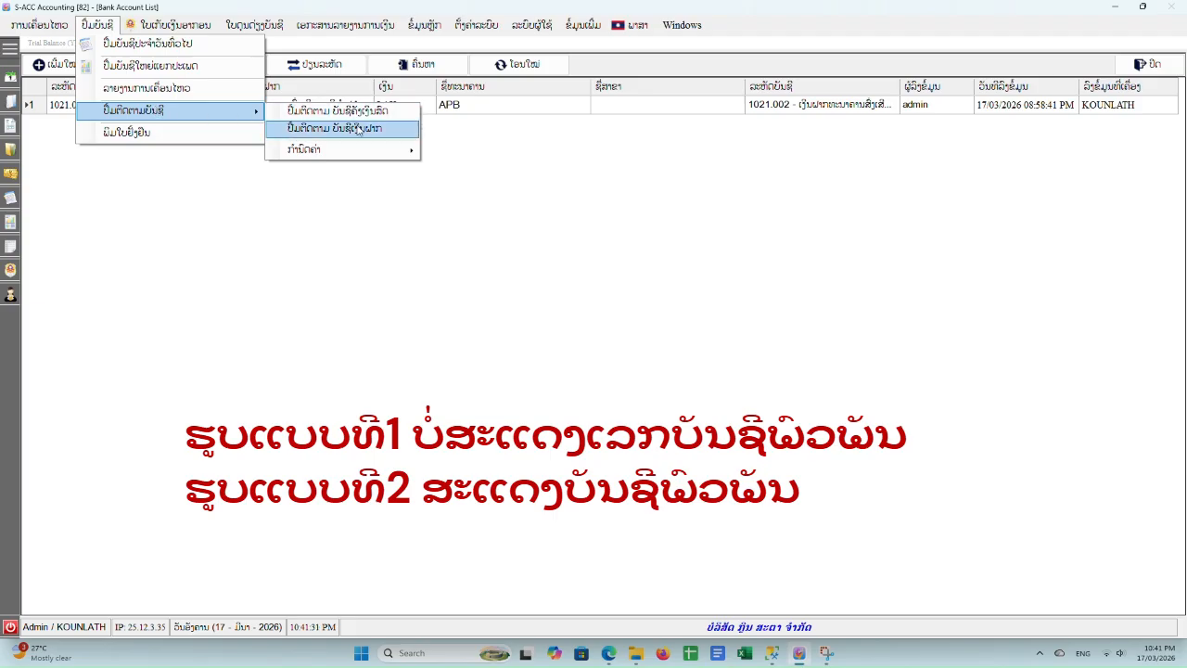
left_click(362, 130)
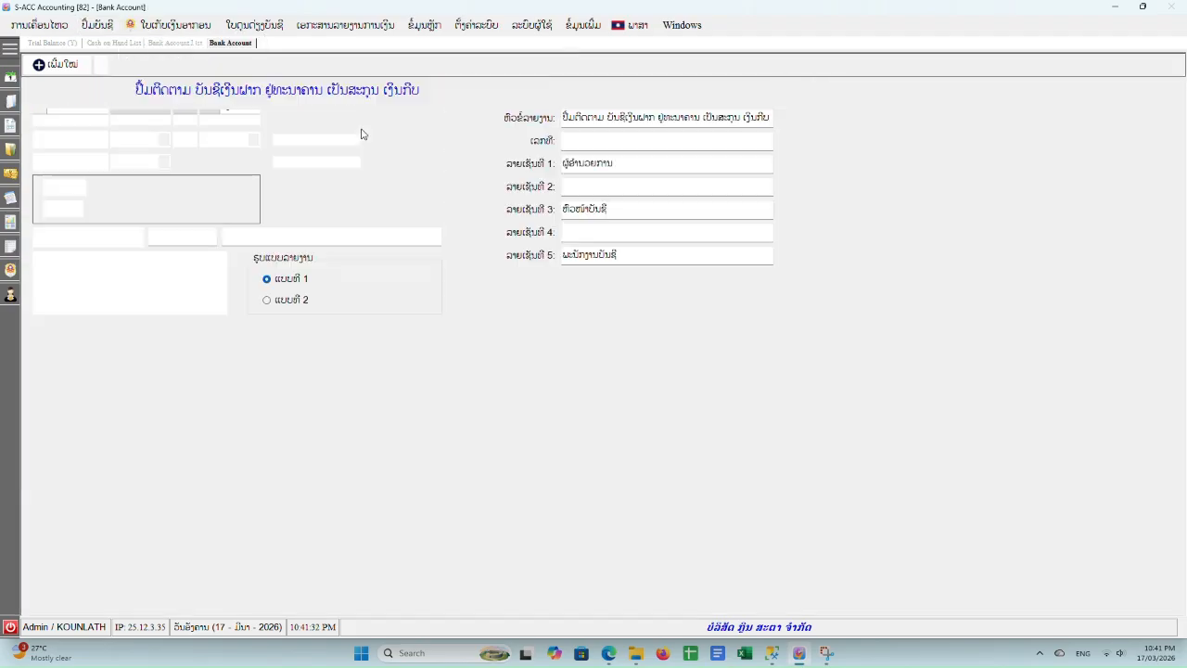
left_click(37, 163)
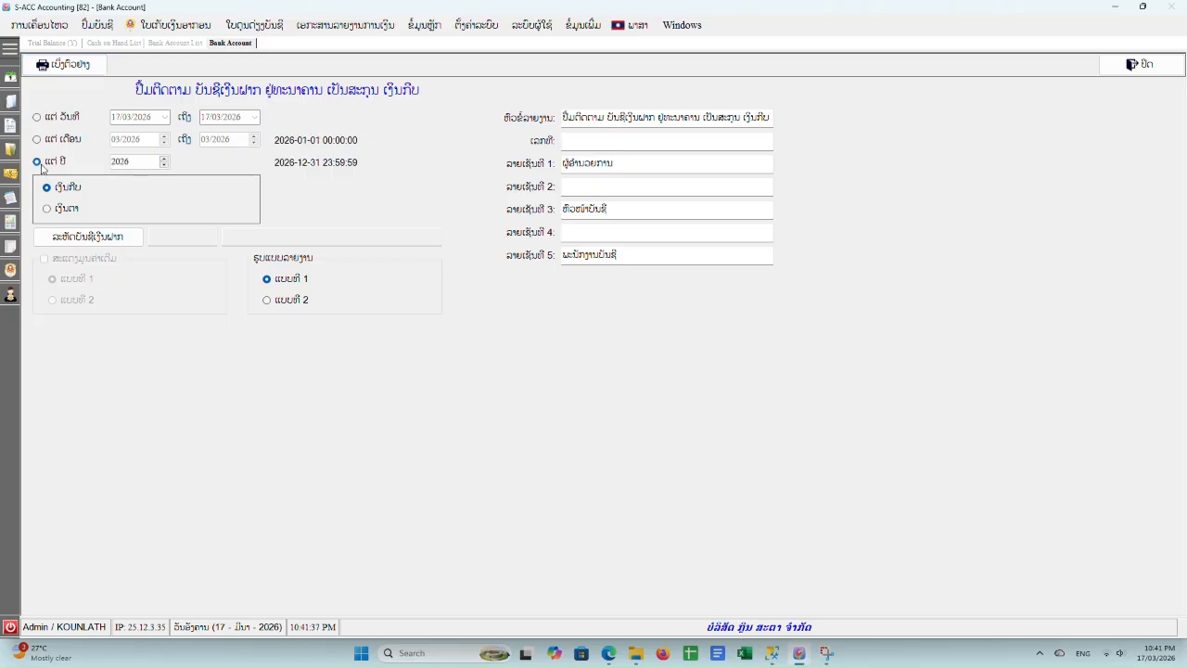
left_click(164, 167)
Choose APB kip deposit account 1021.002 for the report and preview the bank deposit tracking book in format 1
left_click(114, 237)
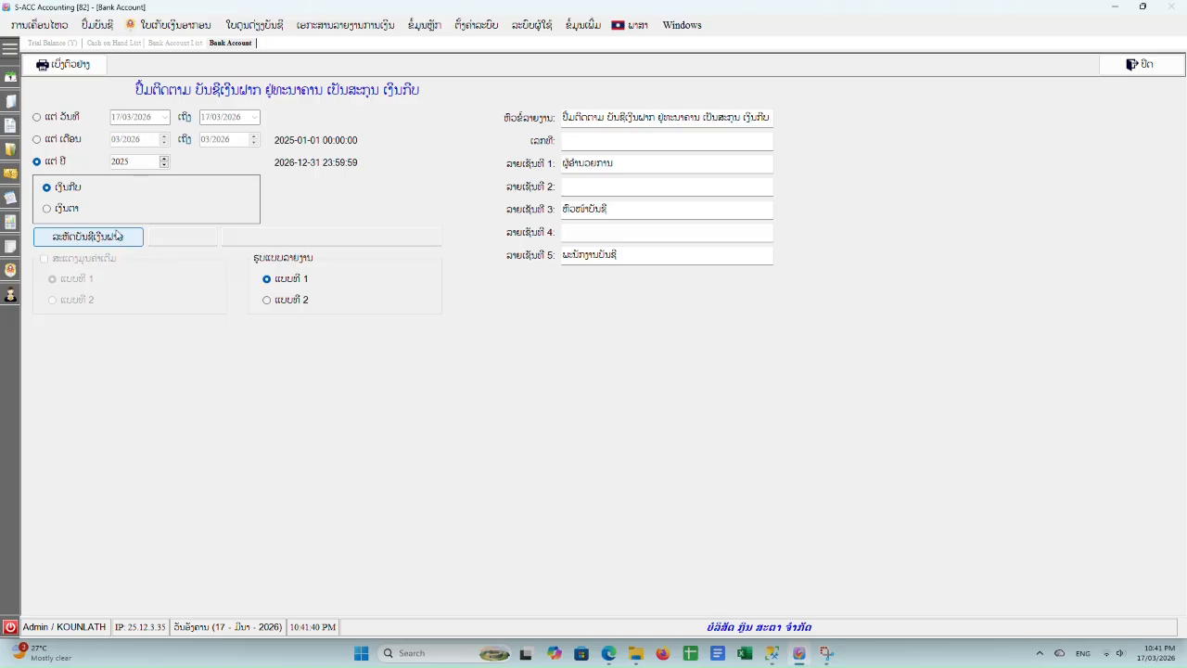
left_click(422, 338)
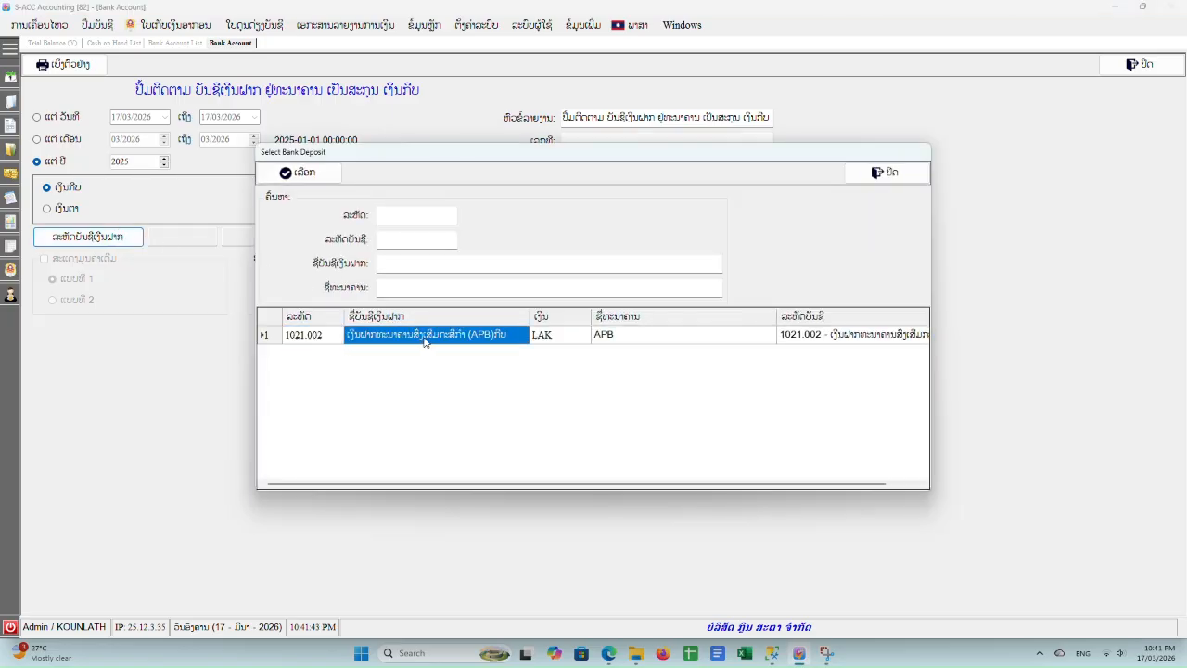
double_click(468, 338)
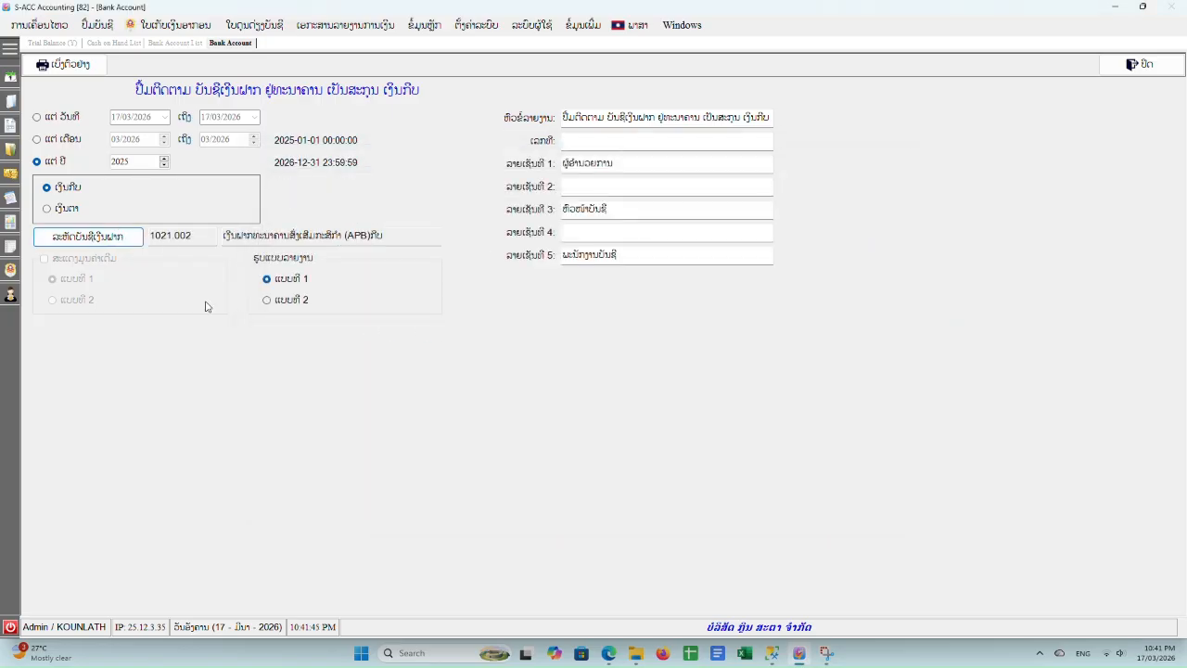
left_click(86, 69)
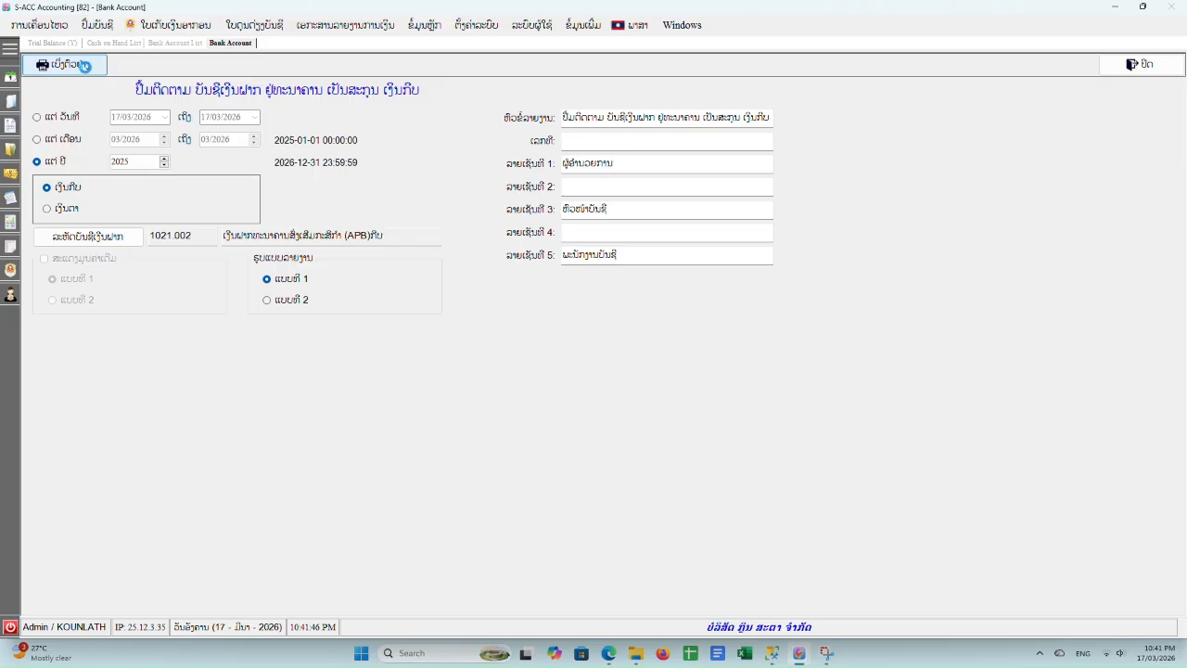
left_click(84, 65)
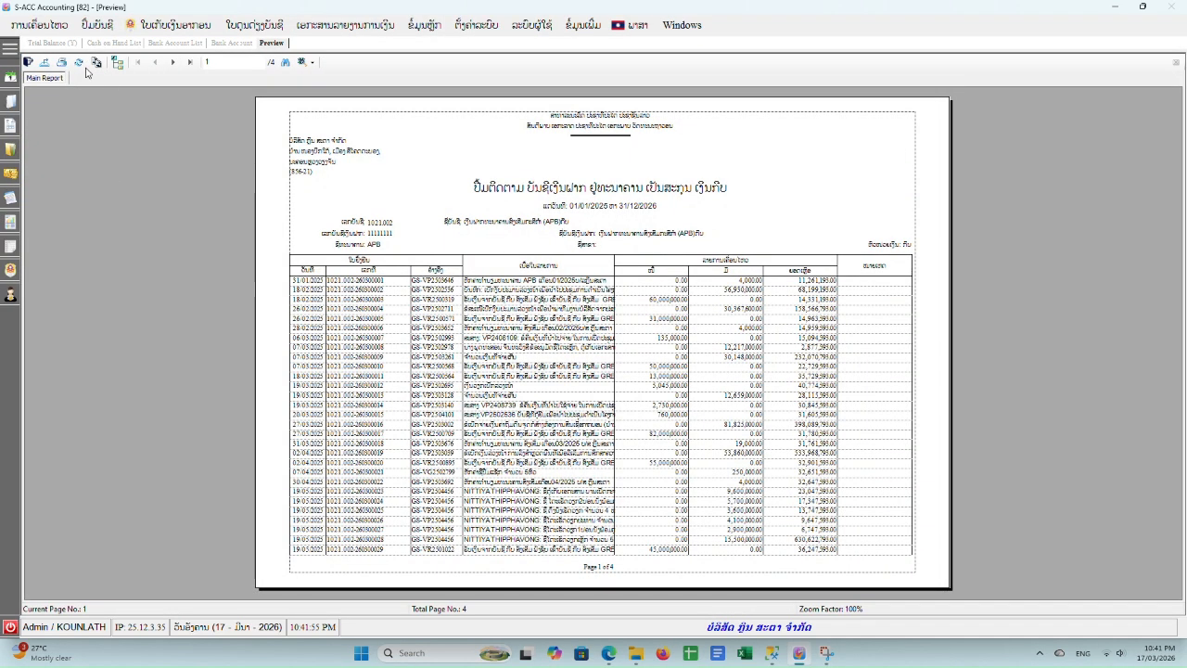
Examine the preview heading's account code, deposit account number and name, bank, branch and currency unit
left_click(390, 226)
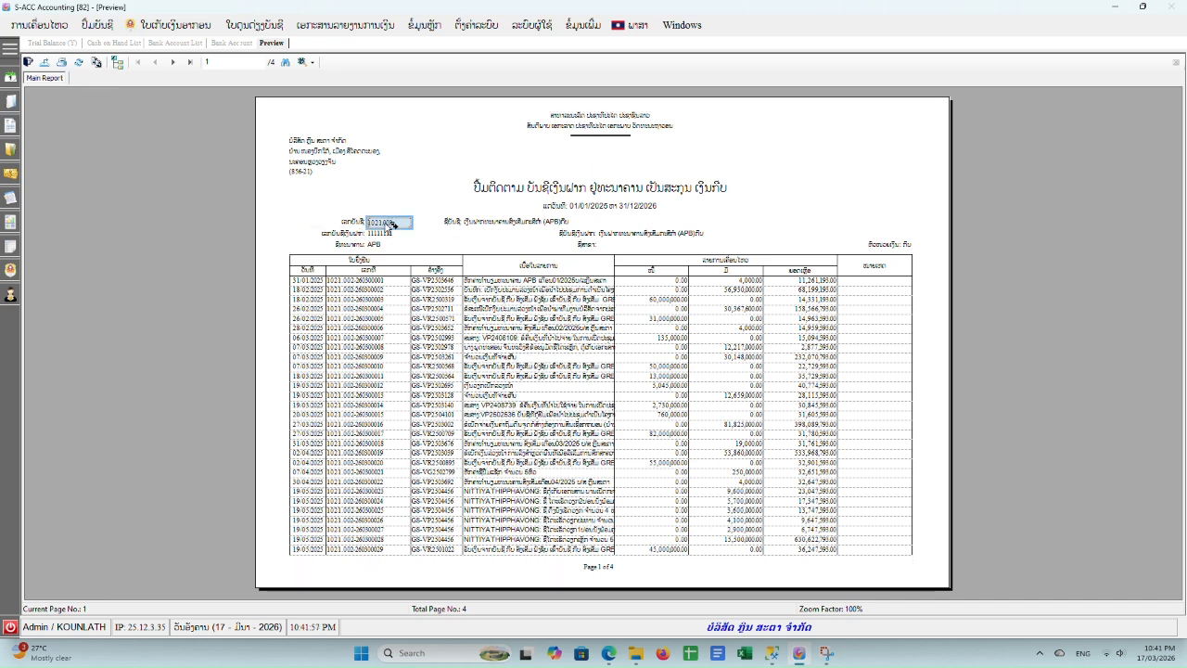
left_click(475, 225)
left_click(390, 233)
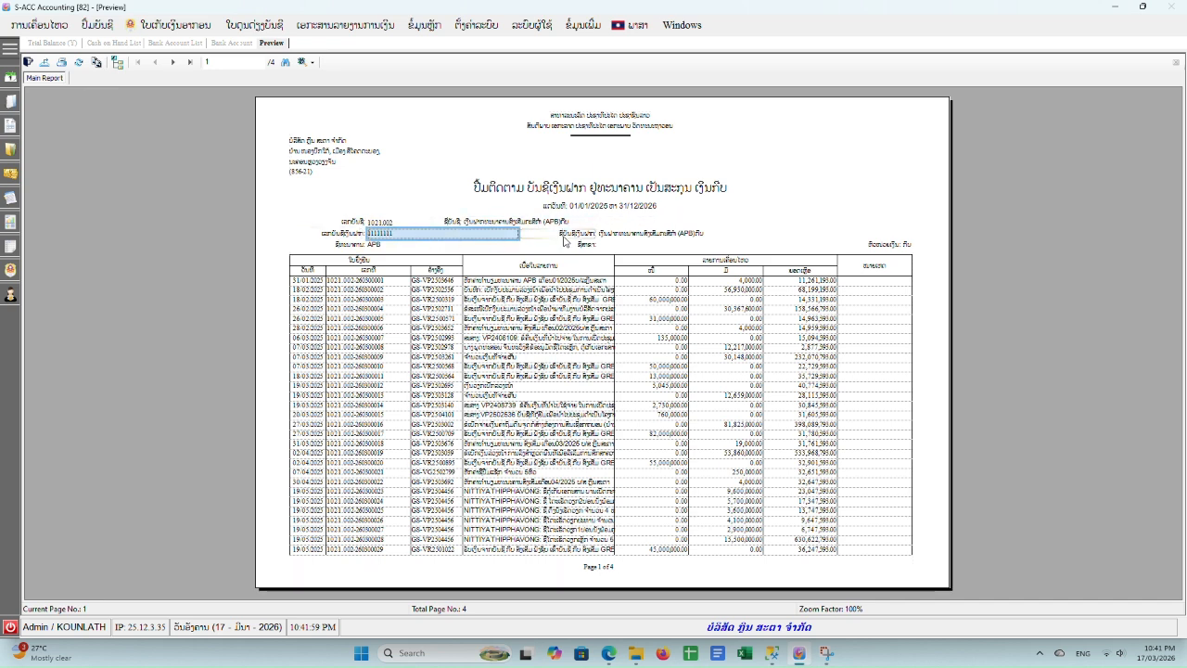
left_click(594, 234)
left_click(640, 233)
left_click(389, 245)
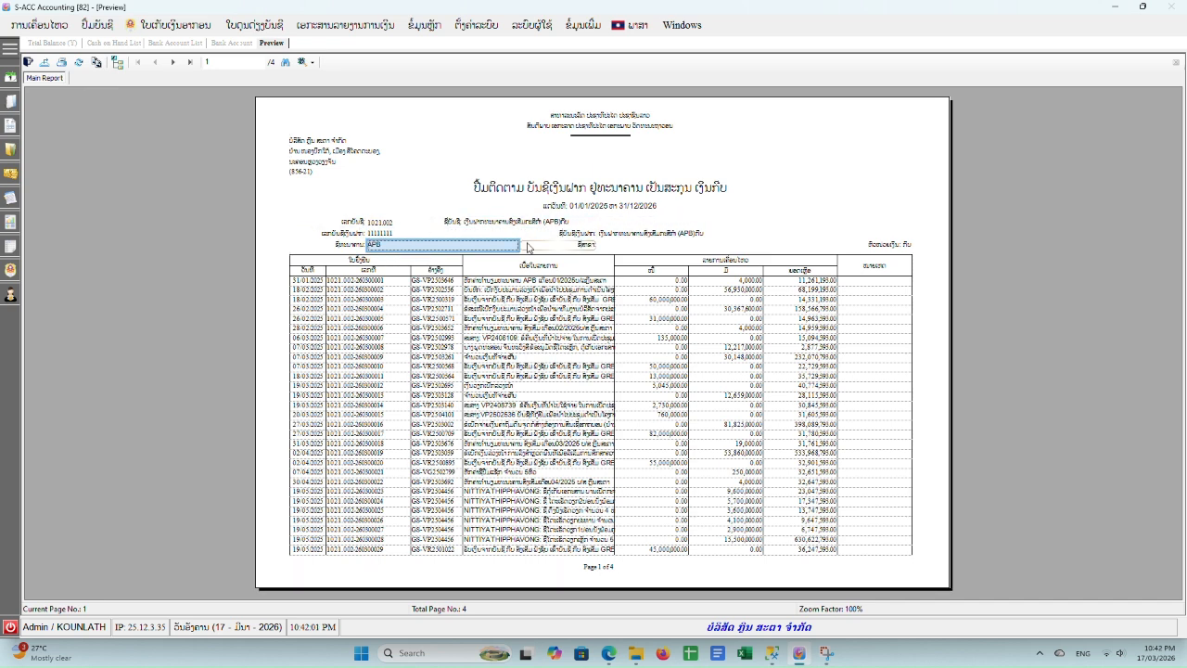
left_click(617, 245)
left_click(890, 247)
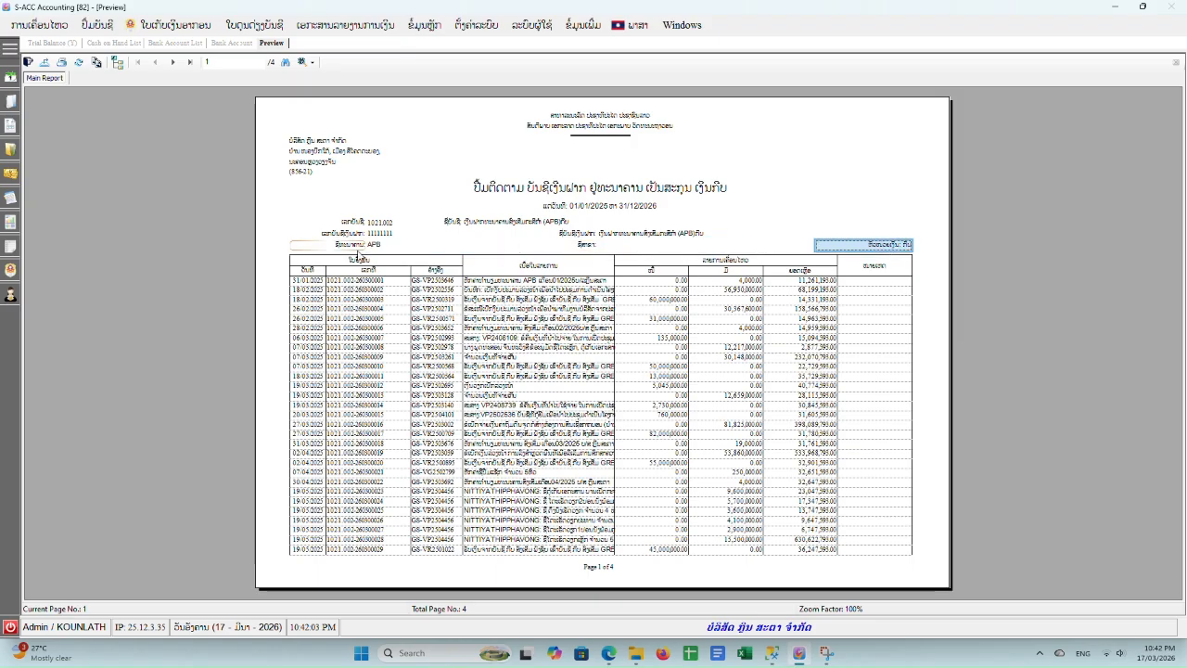
Examine the entries' dates, document numbers, references, descriptions, debit and credit movements, and balances
left_click(315, 301)
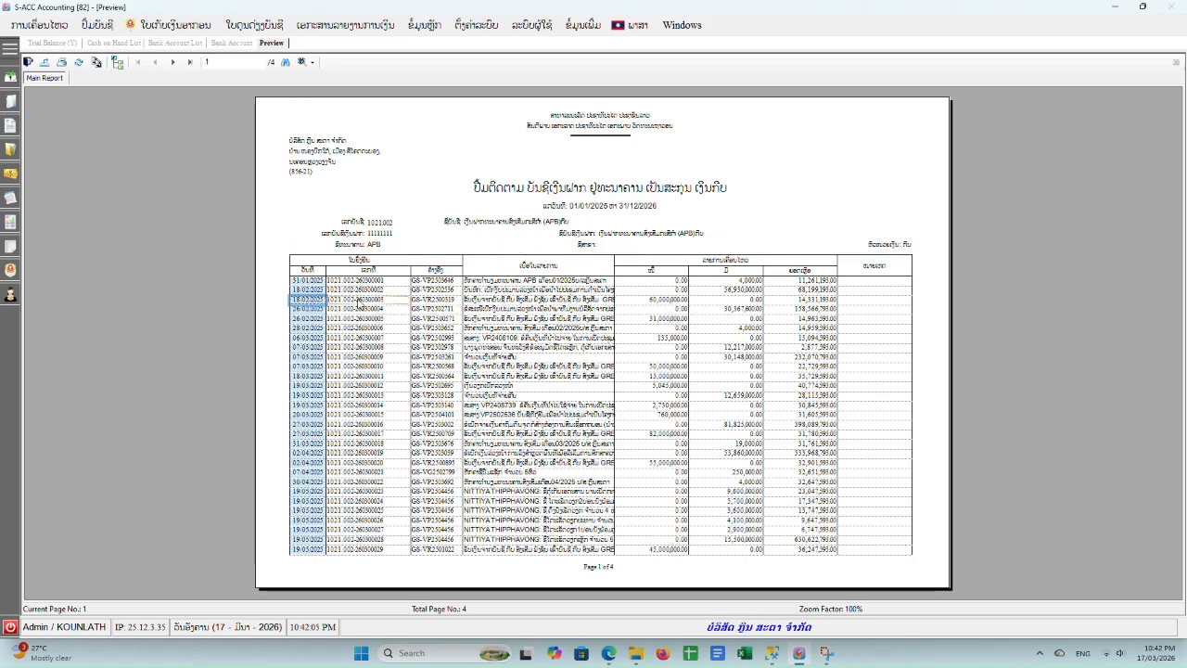
left_click(399, 302)
left_click(436, 300)
left_click(538, 300)
left_click(649, 299)
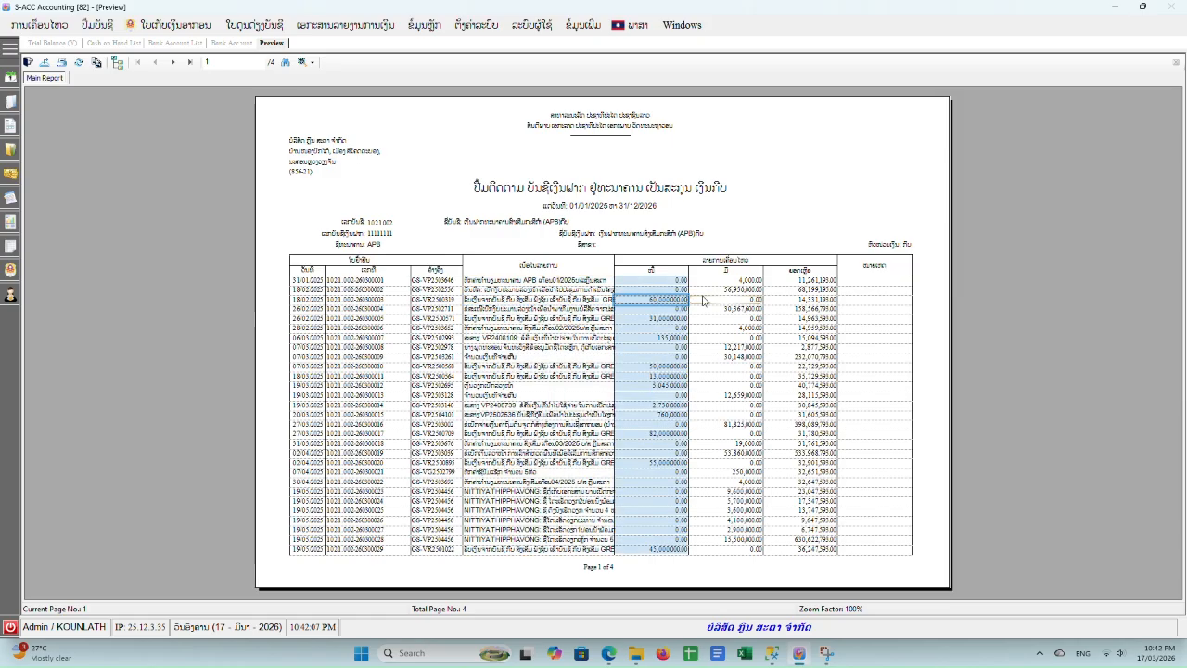
left_click(756, 300)
left_click(782, 299)
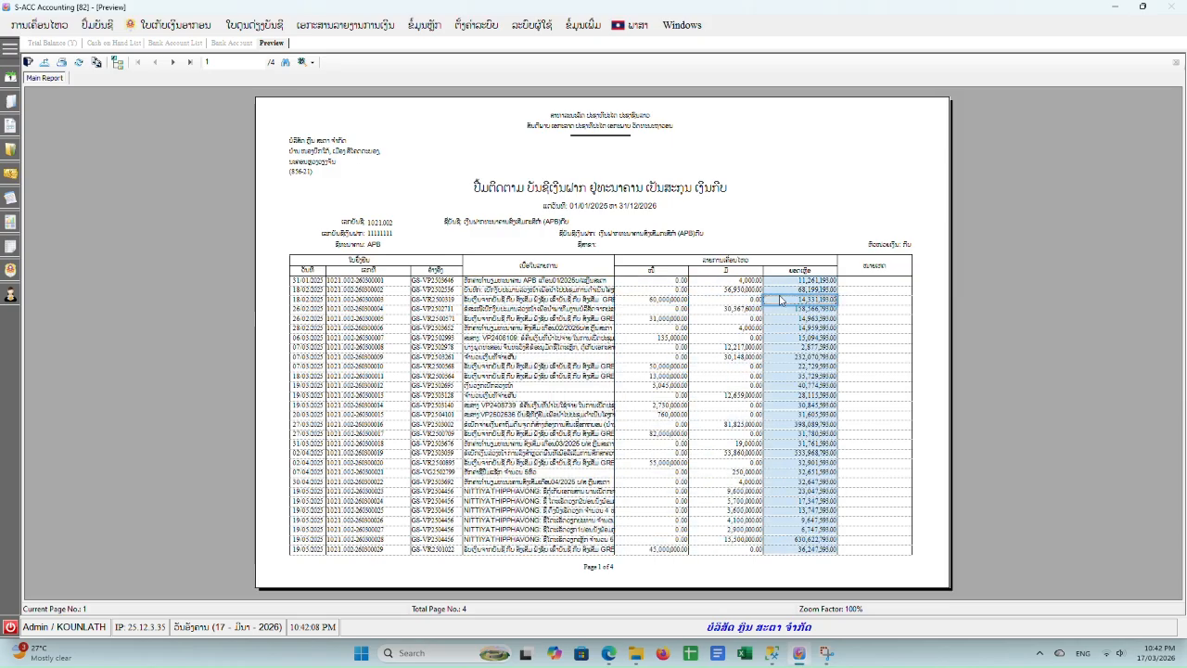
Examine the total movements and closing balance on the report's last page, and close the preview
left_click(189, 61)
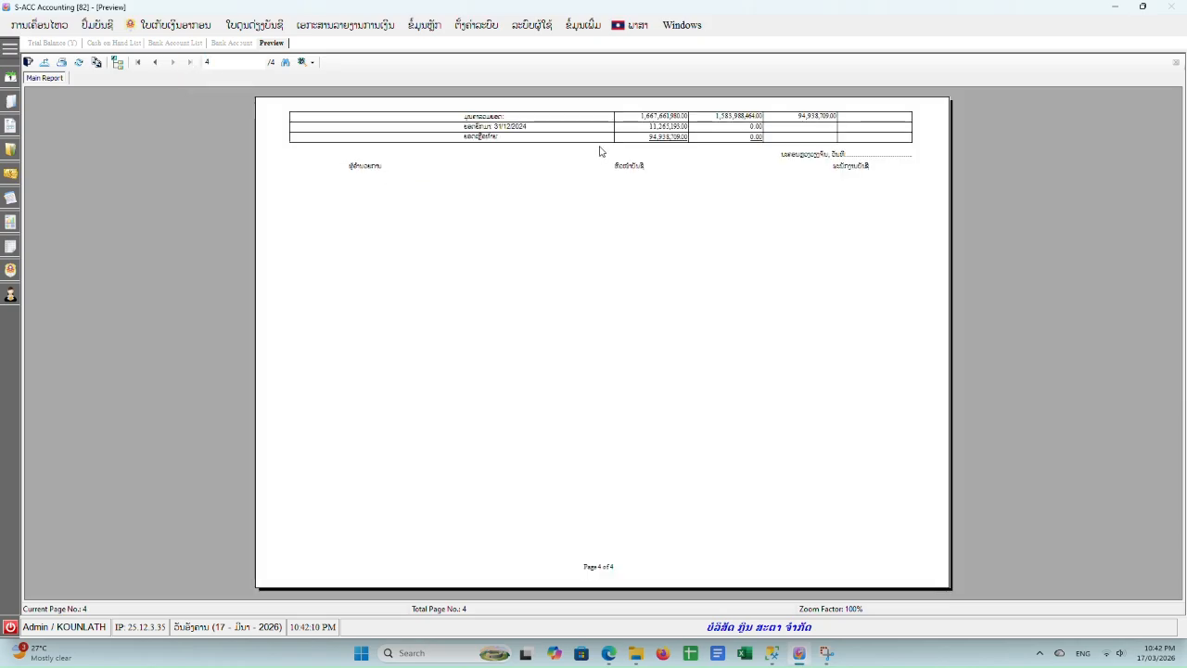
left_click(656, 130)
left_click(664, 118)
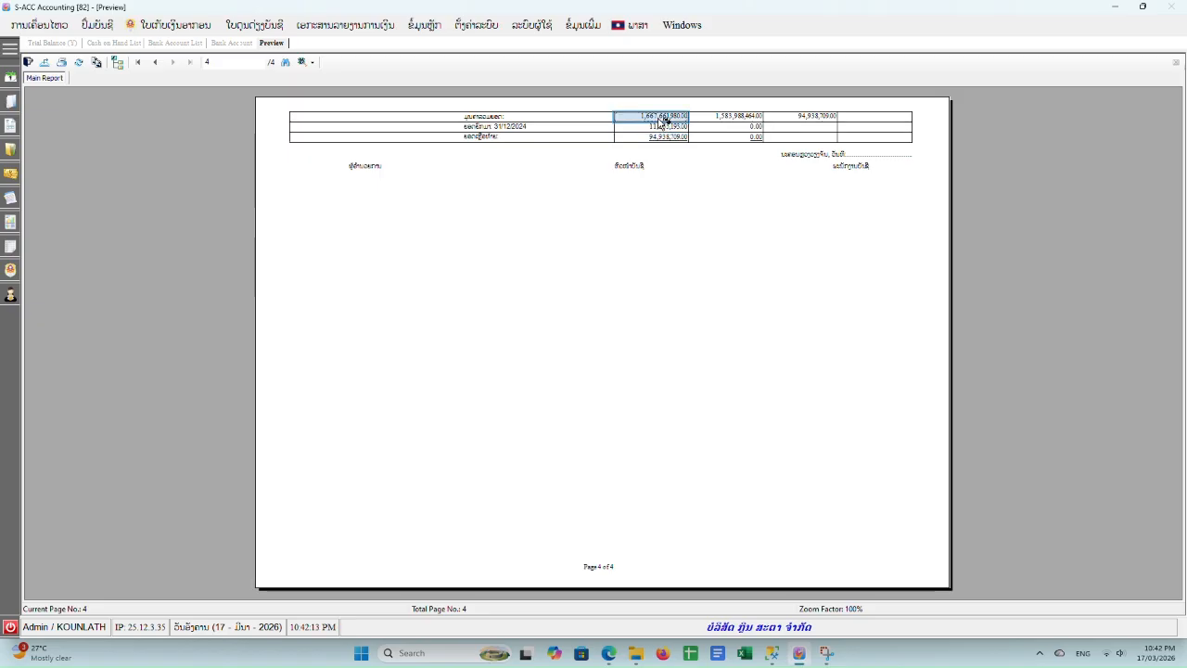
left_click(751, 117)
left_click(811, 116)
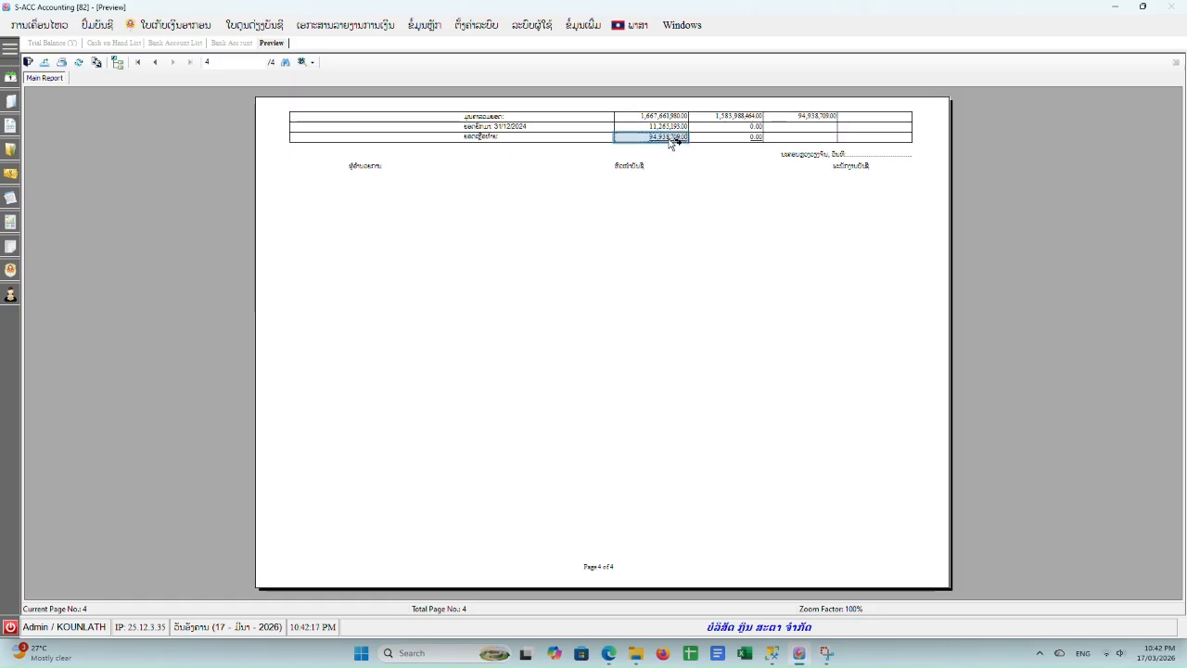
left_click(669, 139)
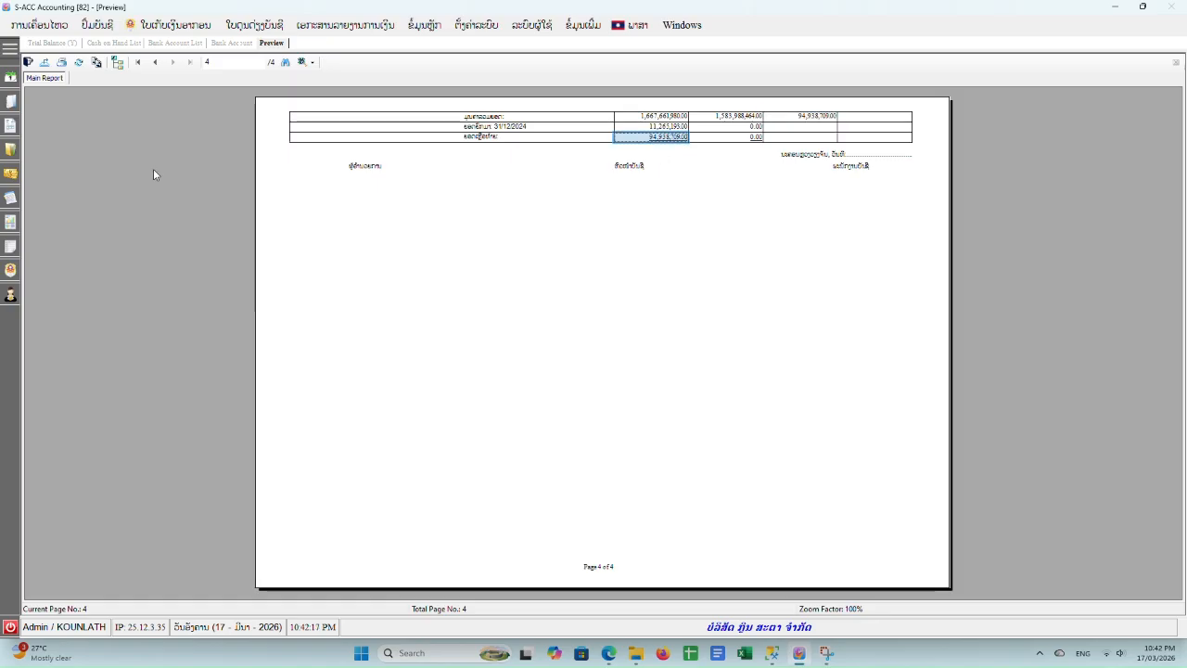
left_click(28, 61)
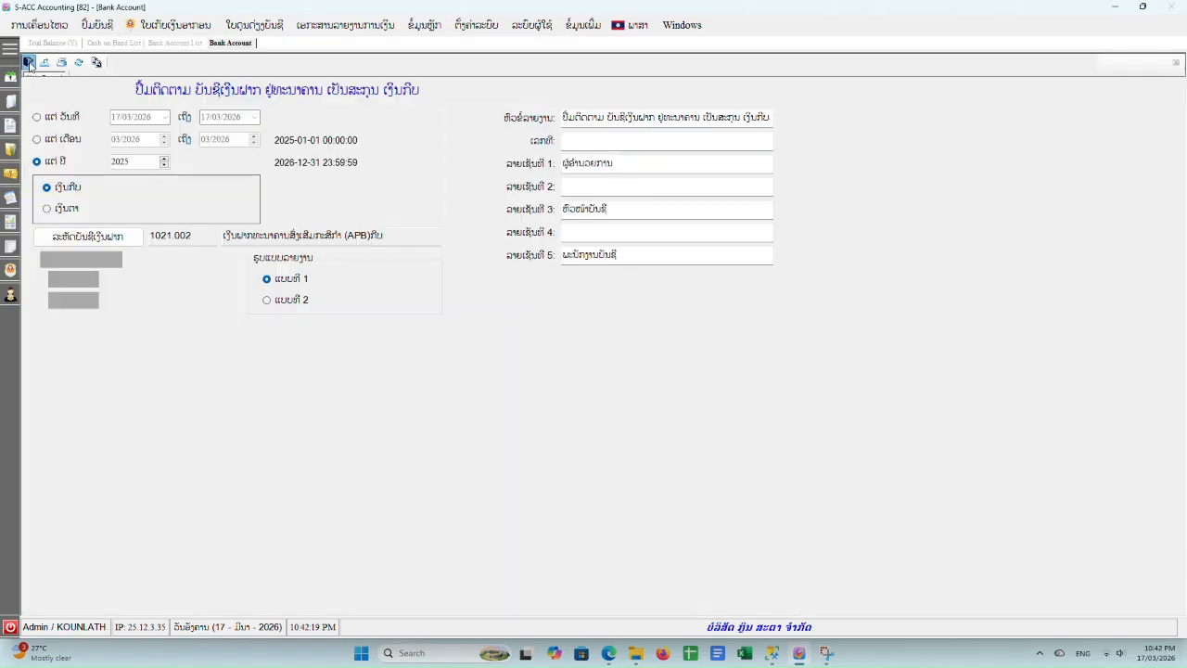
Preview the bank deposit tracking book in report format 2 and examine its related account code column
left_click(269, 301)
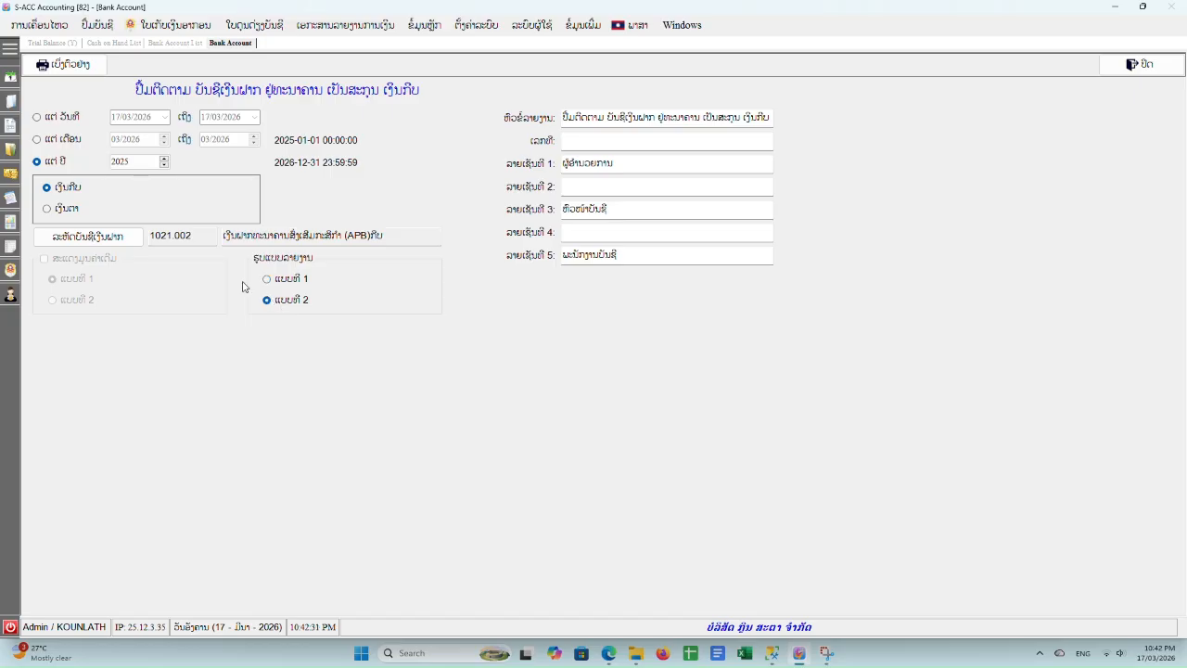
left_click(76, 74)
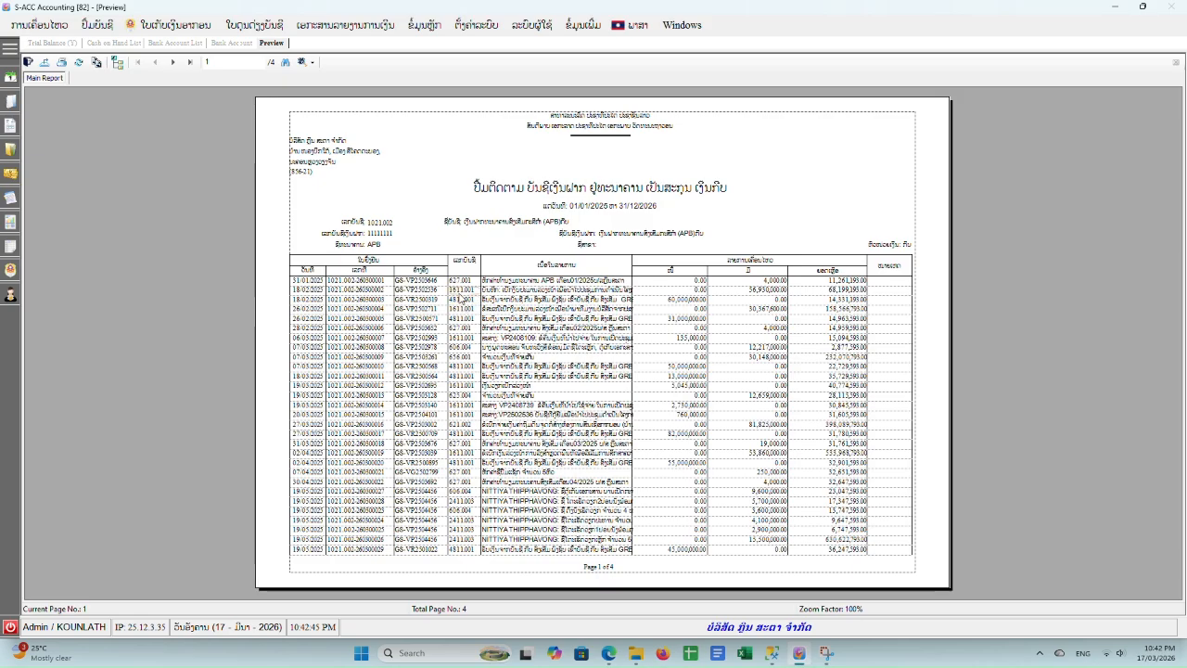
left_click(465, 308)
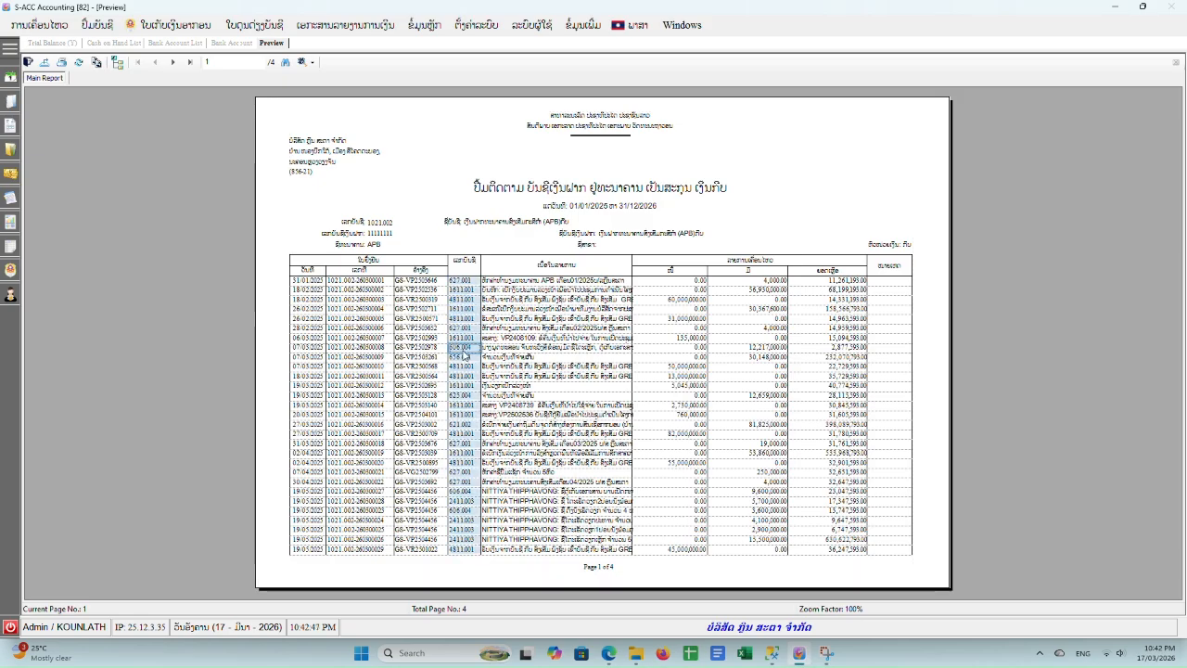